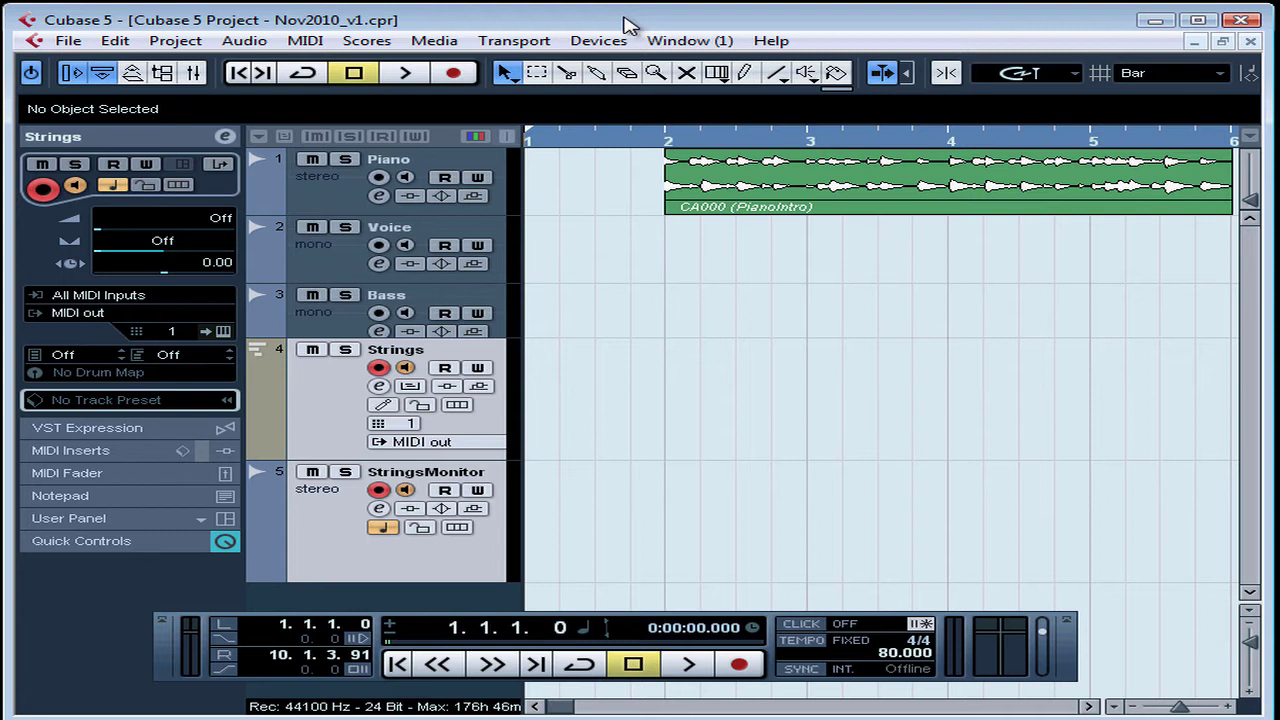
- Hide and reshow the Transport Panel with F2, leaving it visible
key("F2")
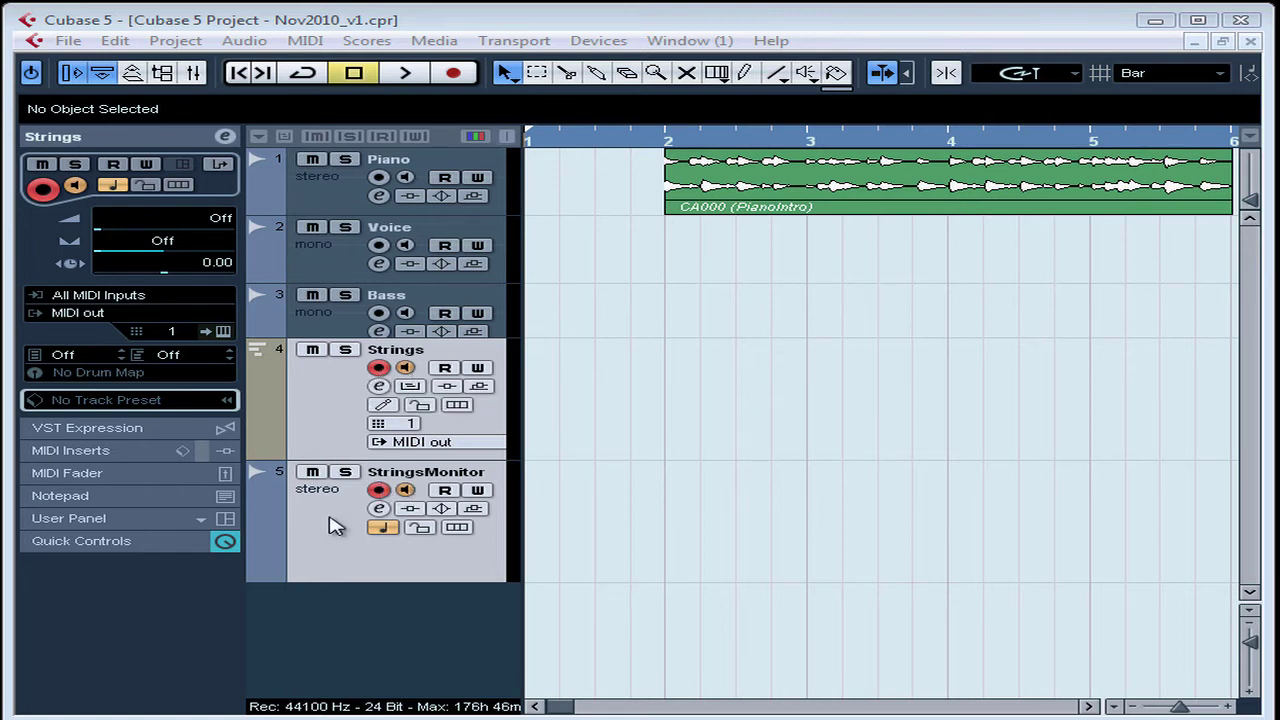
key("F2")
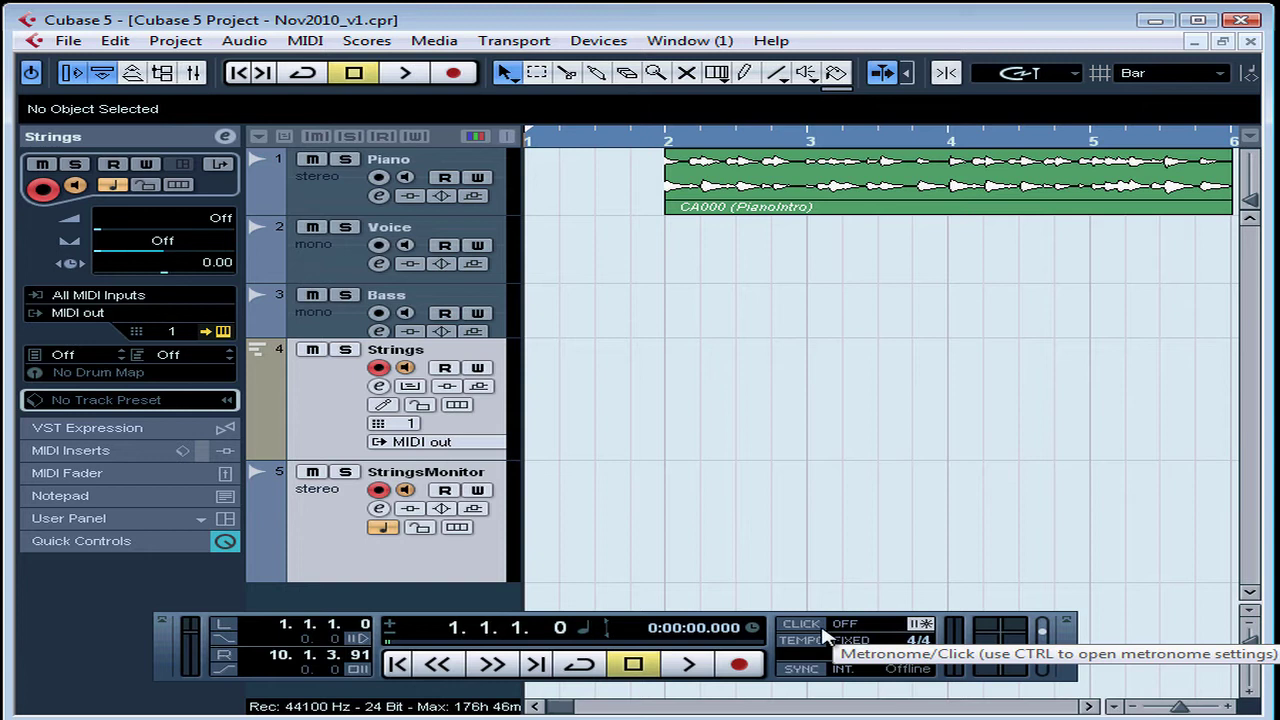
key("F2")
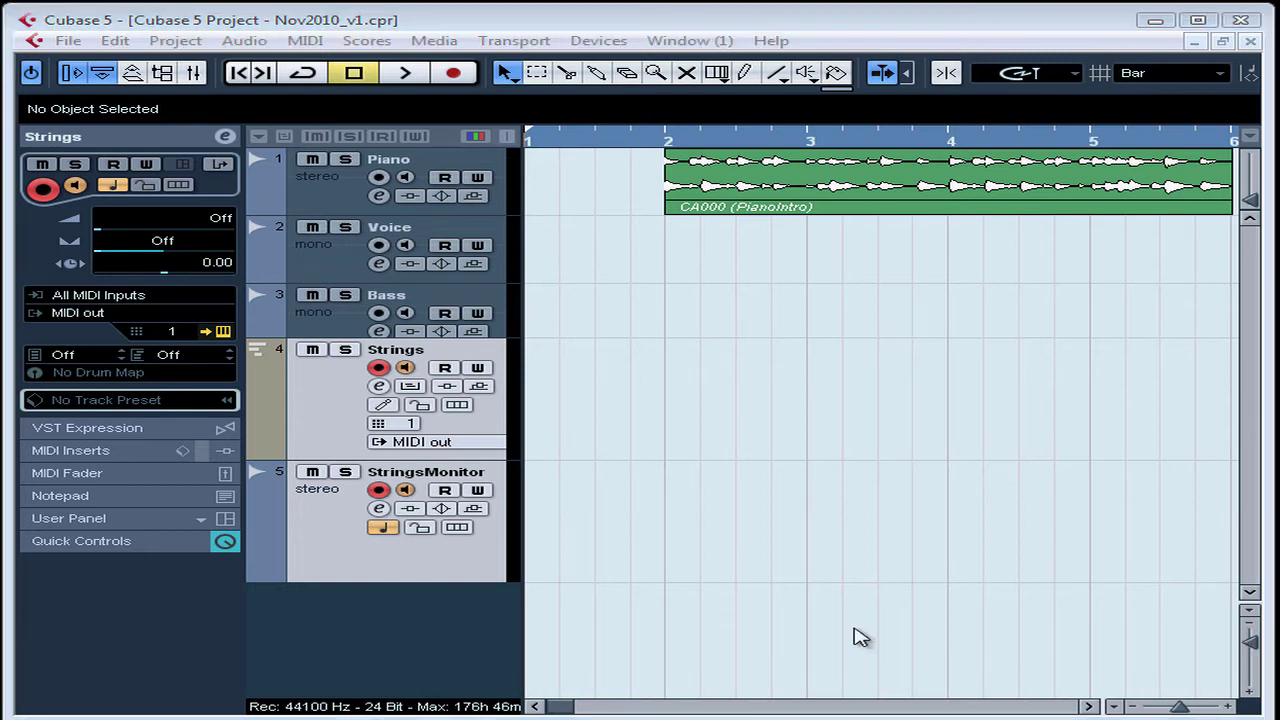
key("F2")
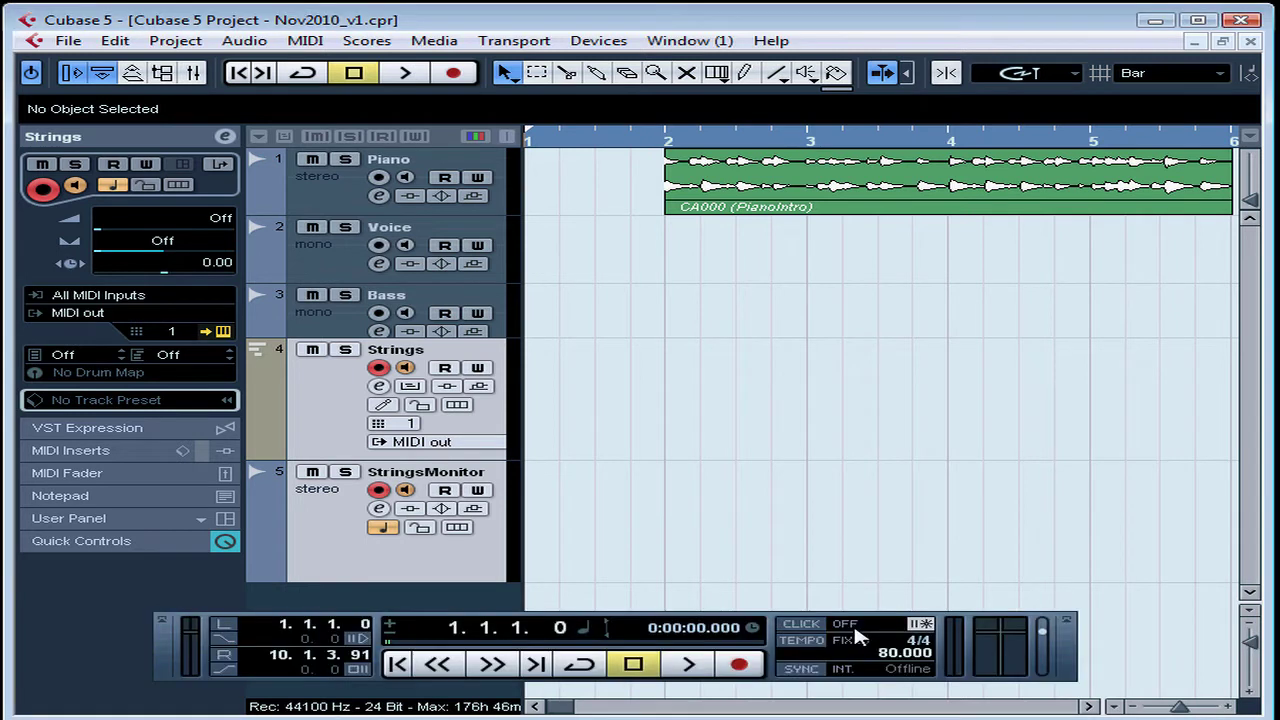
- Record the strings part on Strings and StringsMonitor to about bar 11, then scroll back toward bar 4
left_click(740, 665)
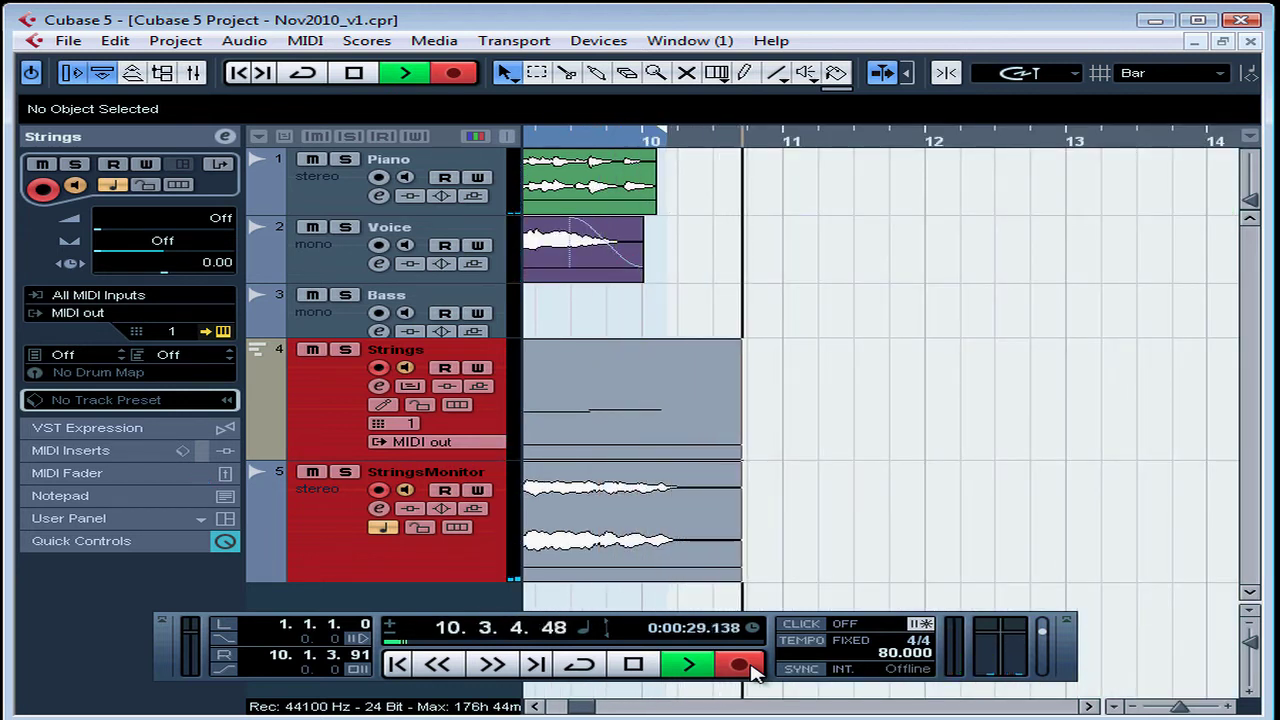
left_click(634, 668)
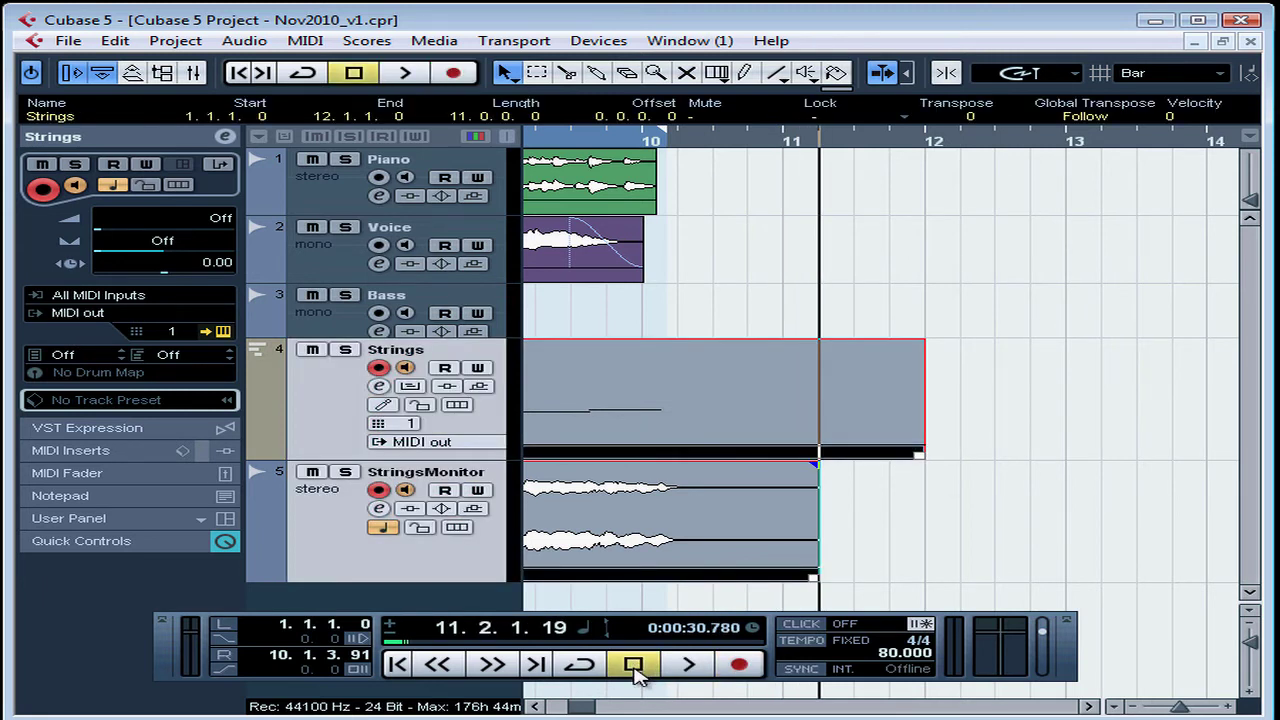
left_click_drag(583, 708, 567, 710)
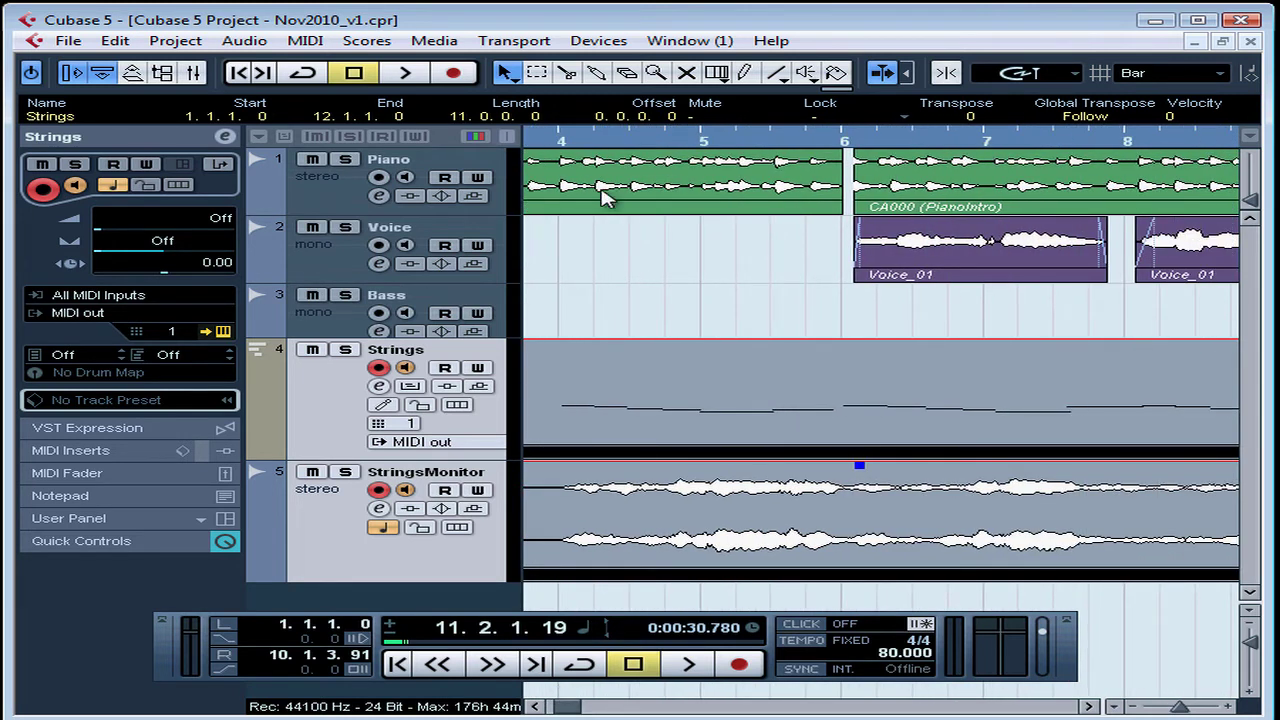
- Review the recorded Strings notes in the Key Editor, then close it
double_click(706, 395)
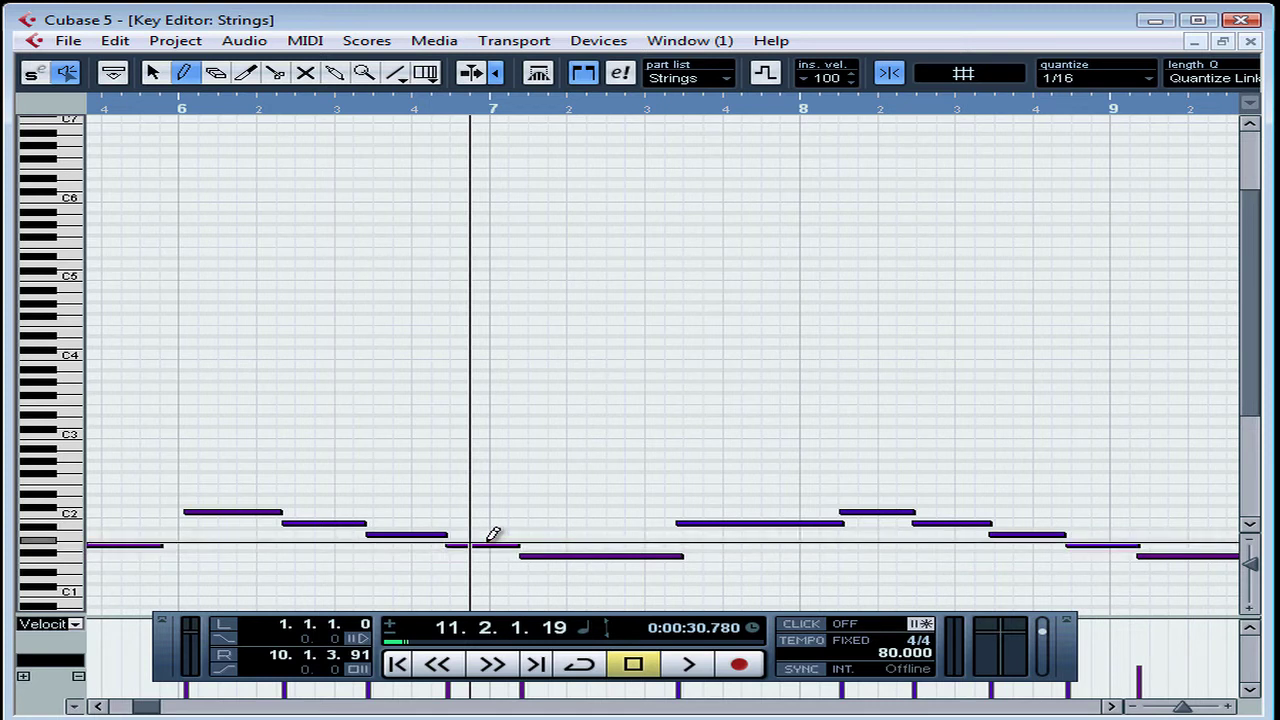
key("F2")
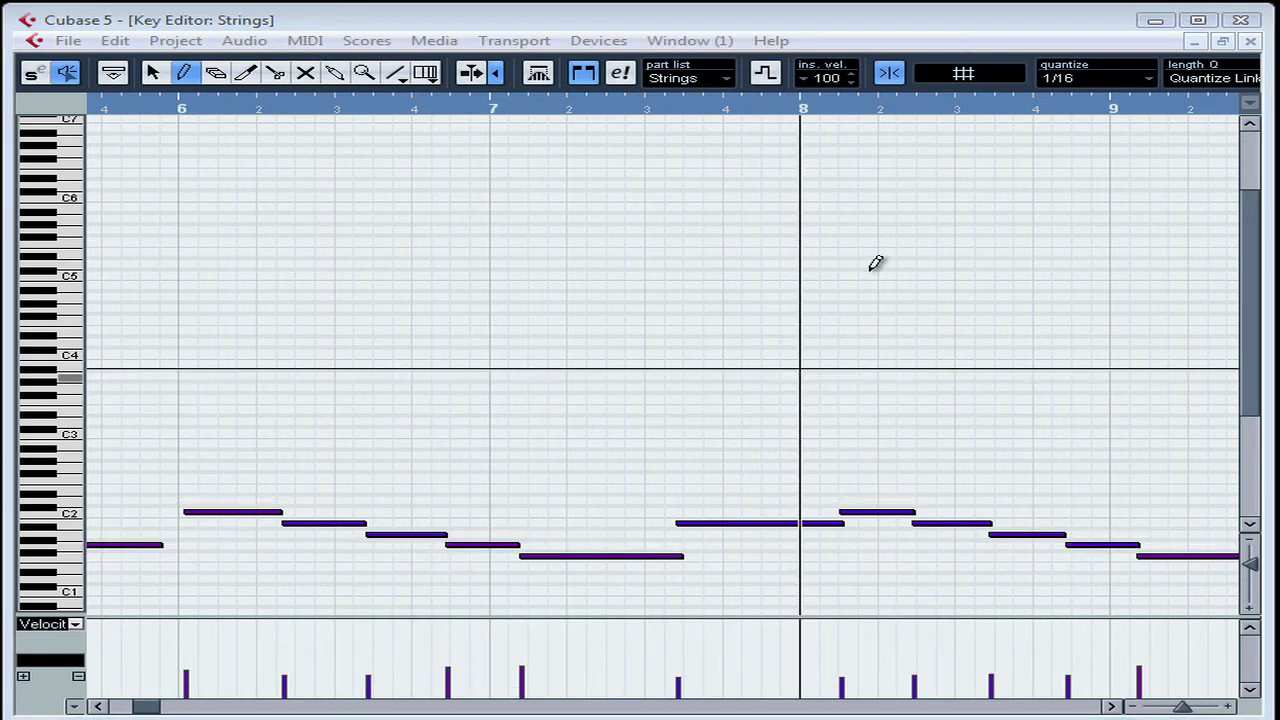
key("F2")
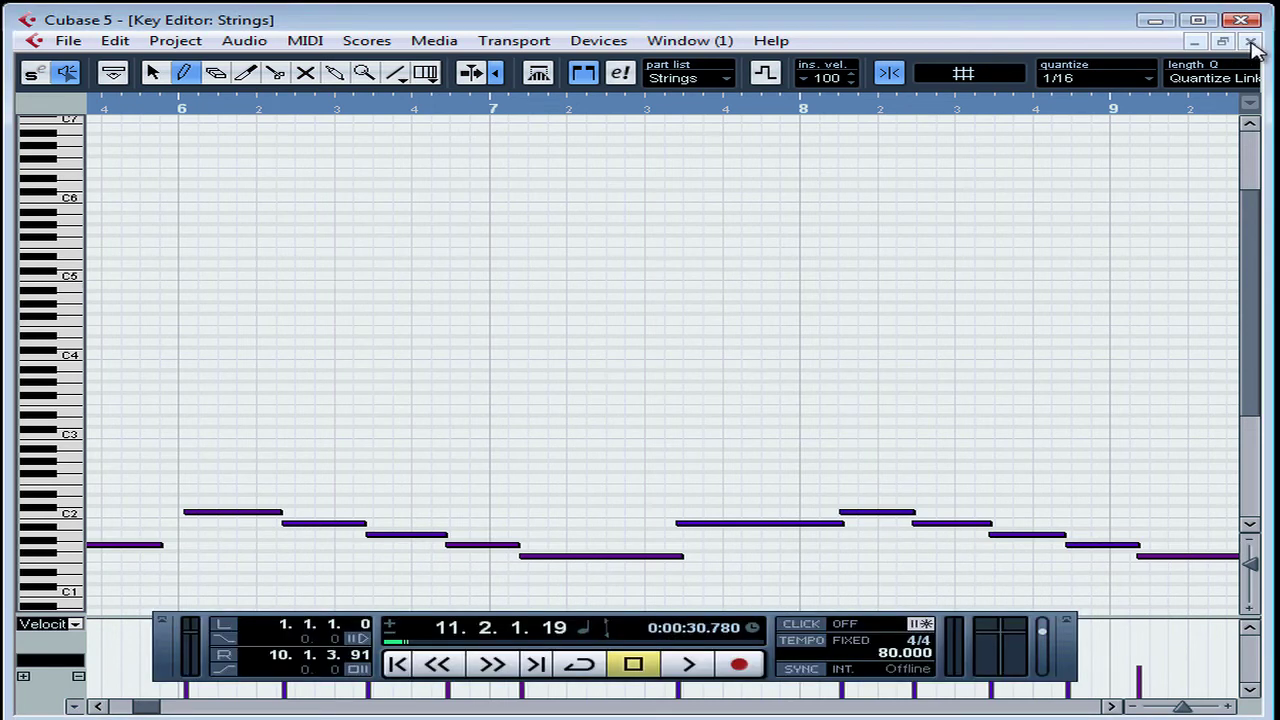
left_click(1251, 45)
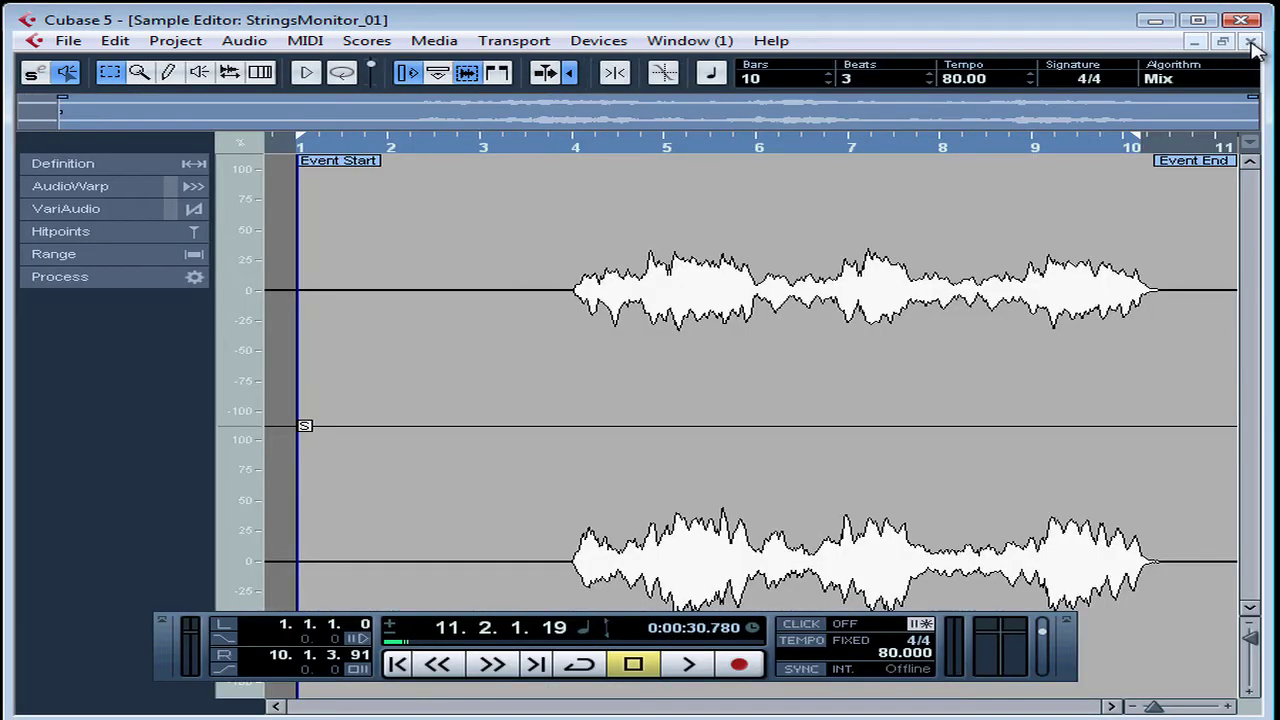
- Close the StringsMonitor_01 Sample Editor and switch off track monitoring on Strings
left_click(1251, 45)
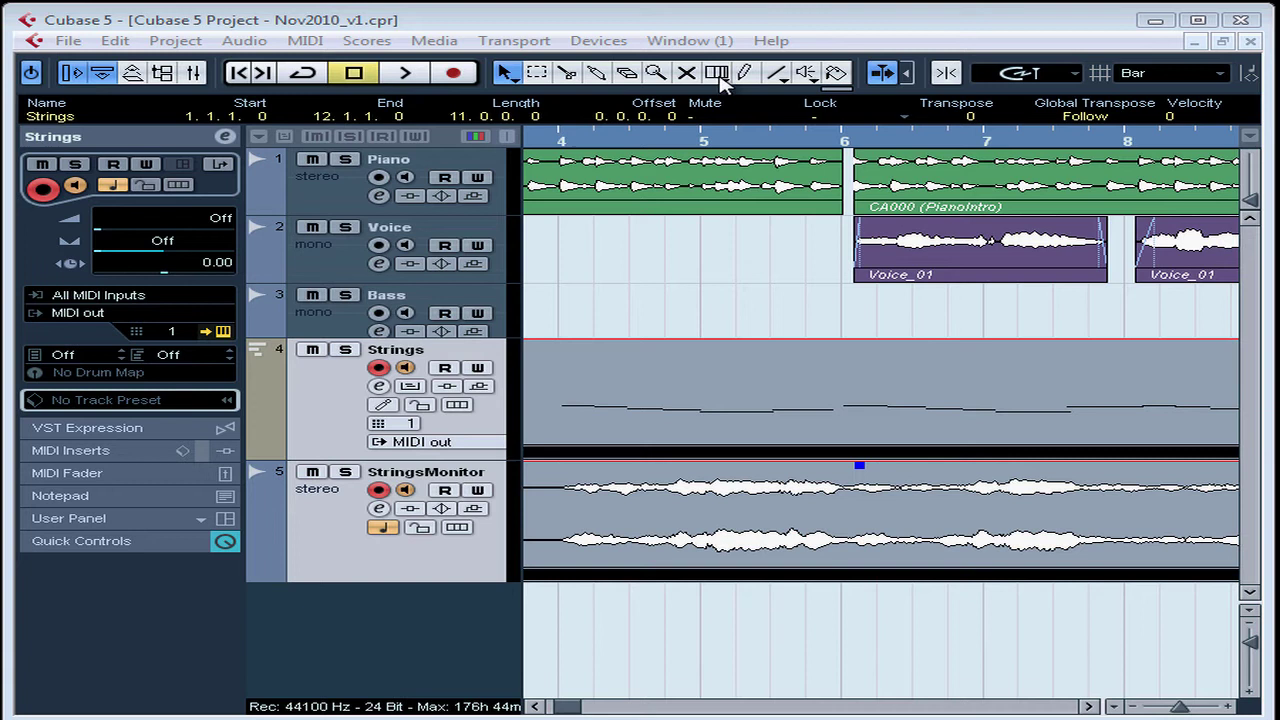
key("F2")
left_click(405, 368)
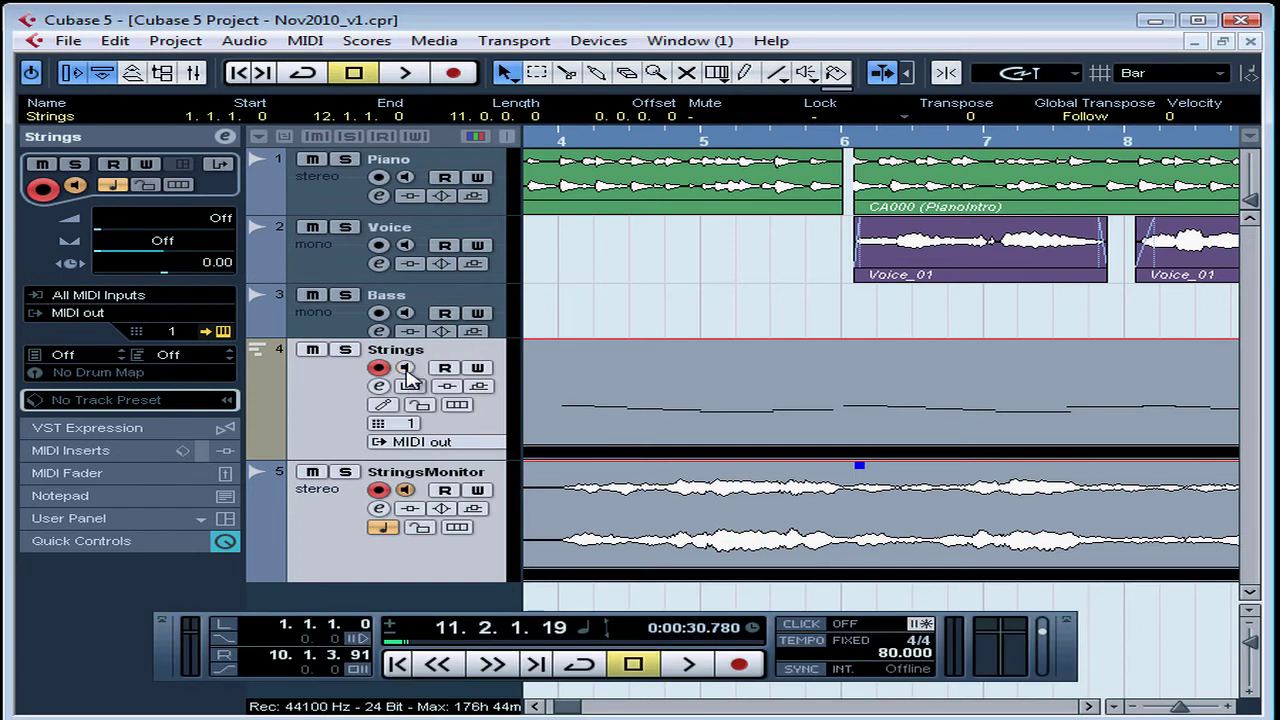
left_click(405, 490)
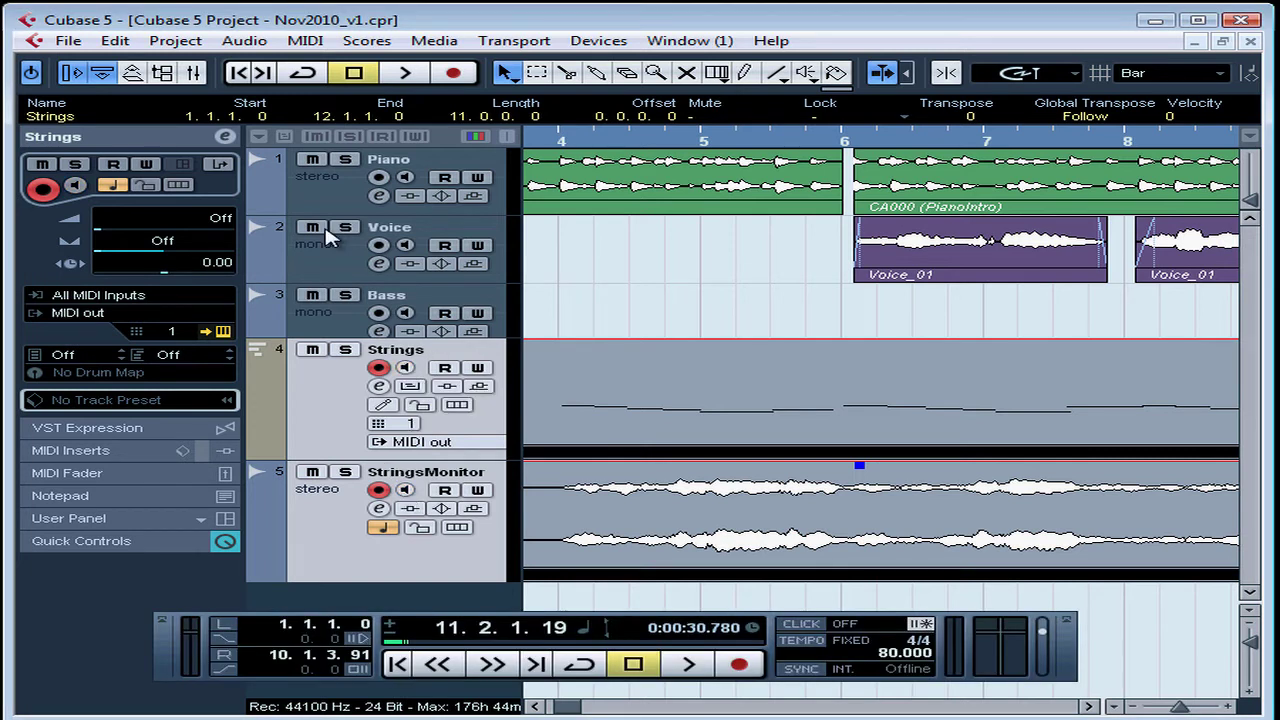
- Play the new strings take back from the project start through bar 11
left_click(238, 74)
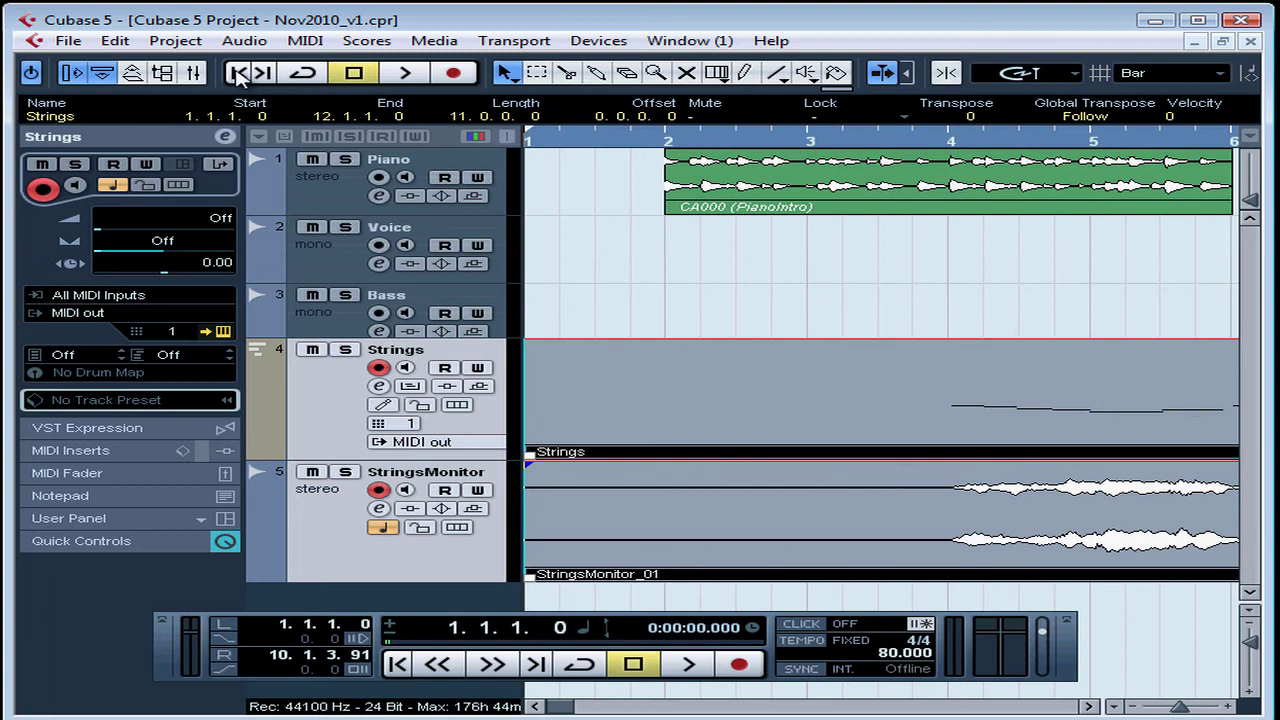
left_click(408, 76)
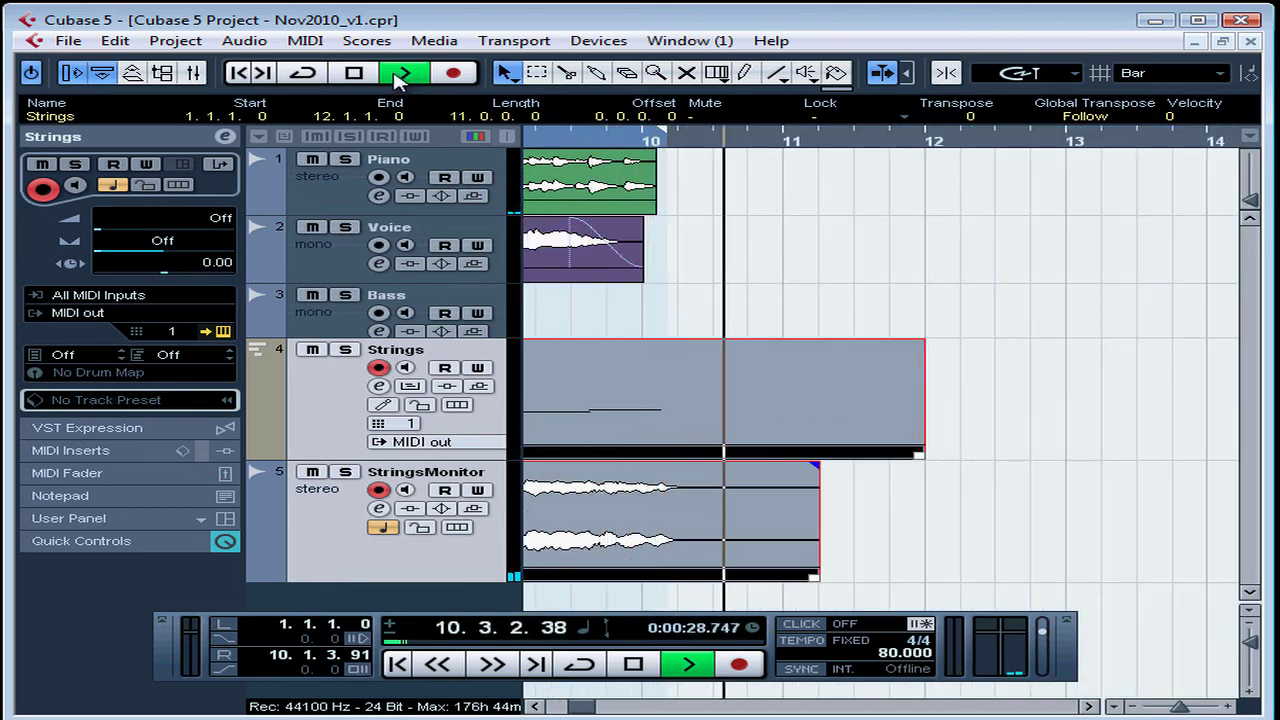
left_click(637, 666)
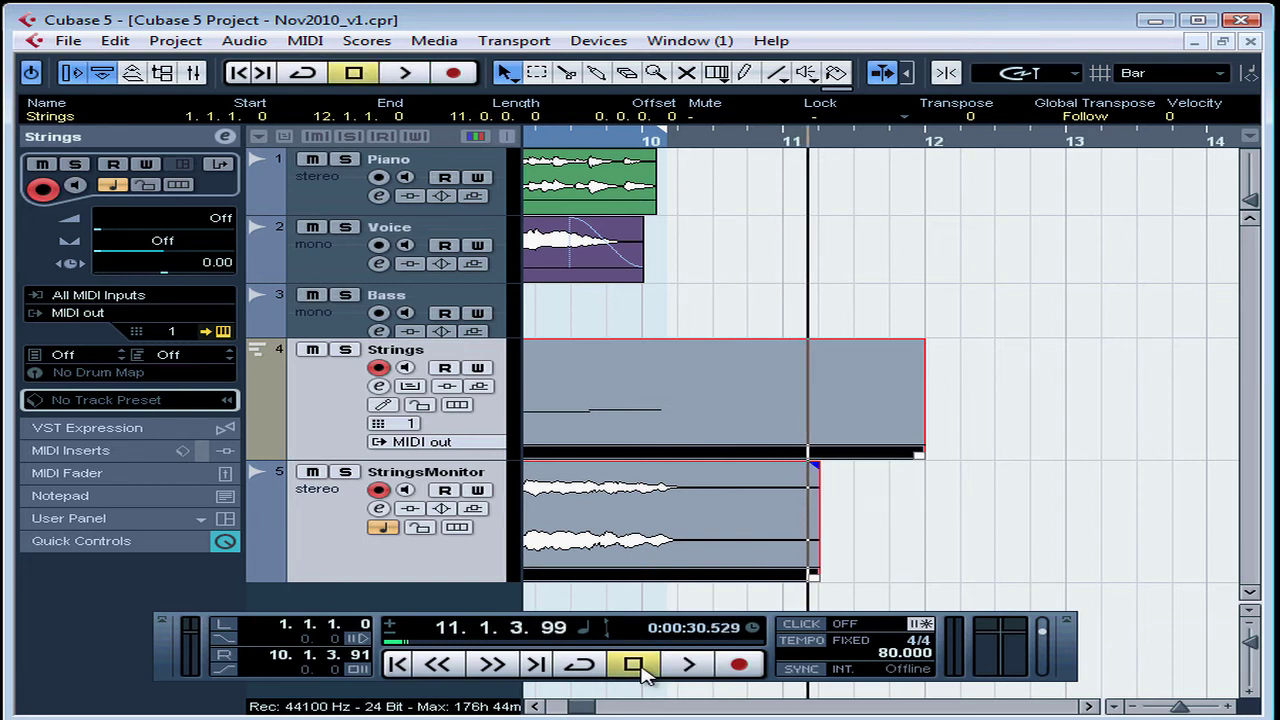
- Save the project via File > Save and hide the Transport Panel
left_click(68, 42)
left_click(122, 186)
key("F2")
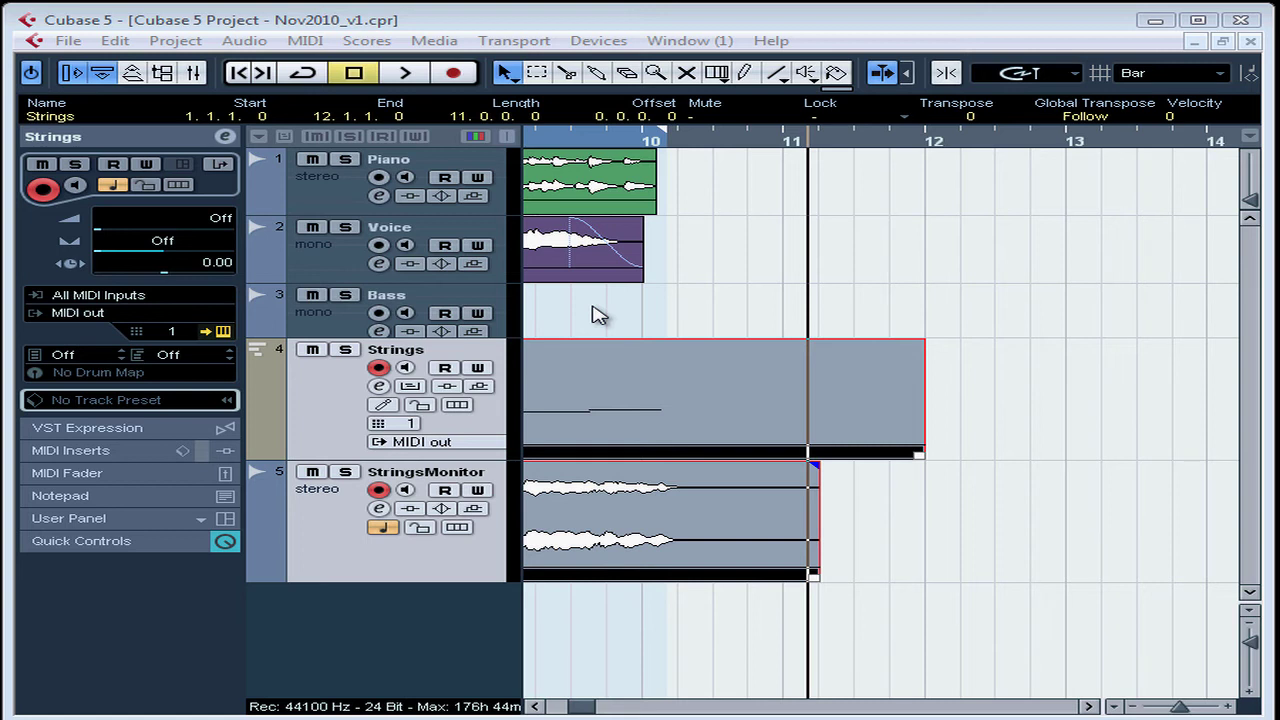
- Open Devices > VST Connections on External Instruments and start Add External Instrument
left_click(600, 42)
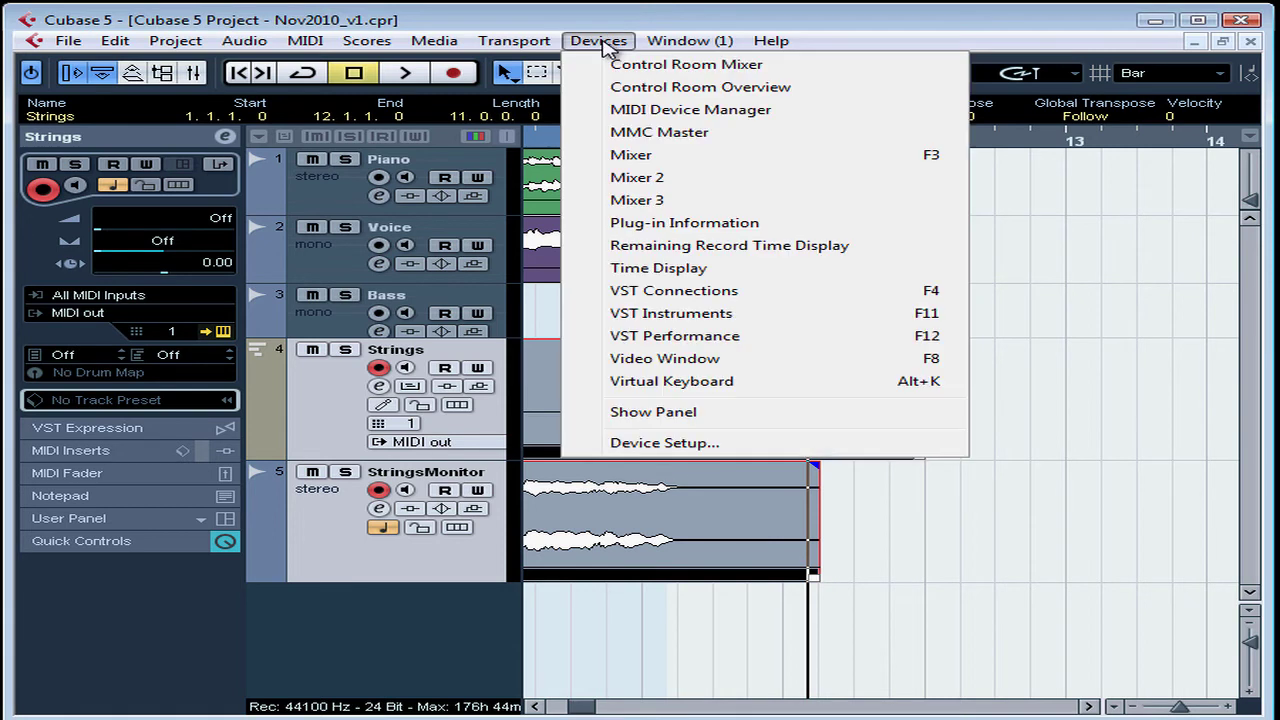
left_click(674, 291)
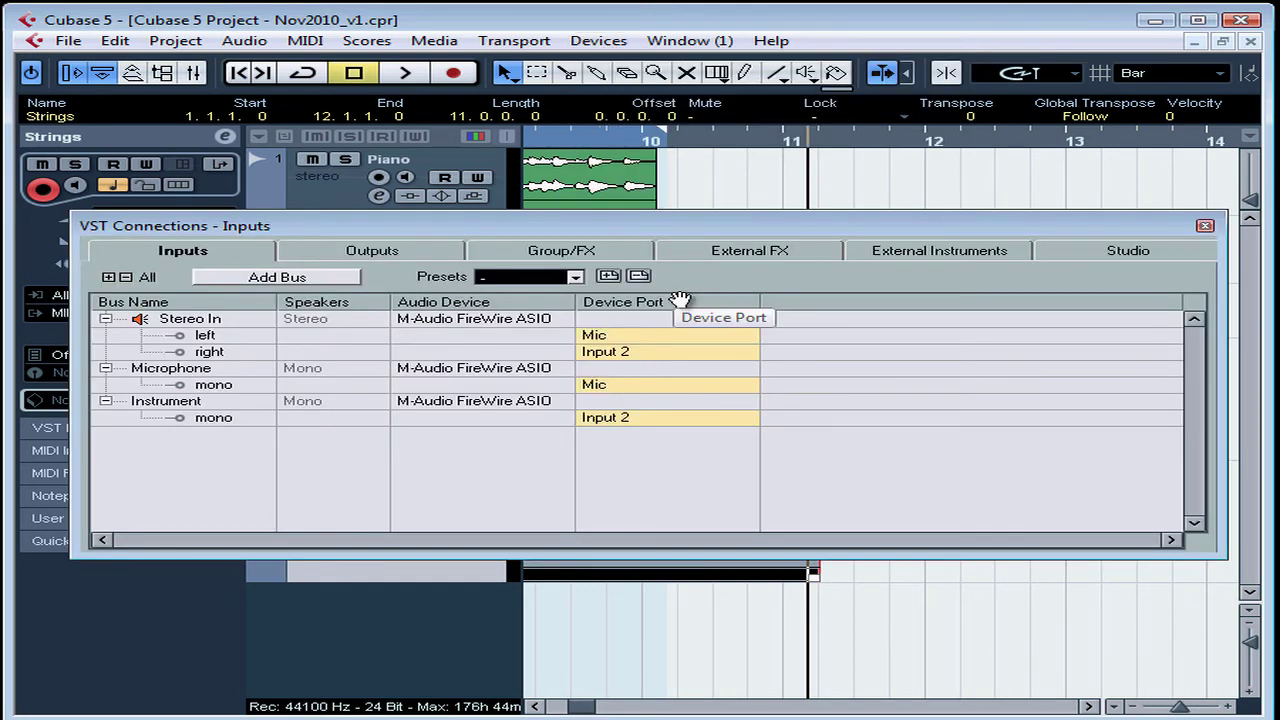
left_click(937, 255)
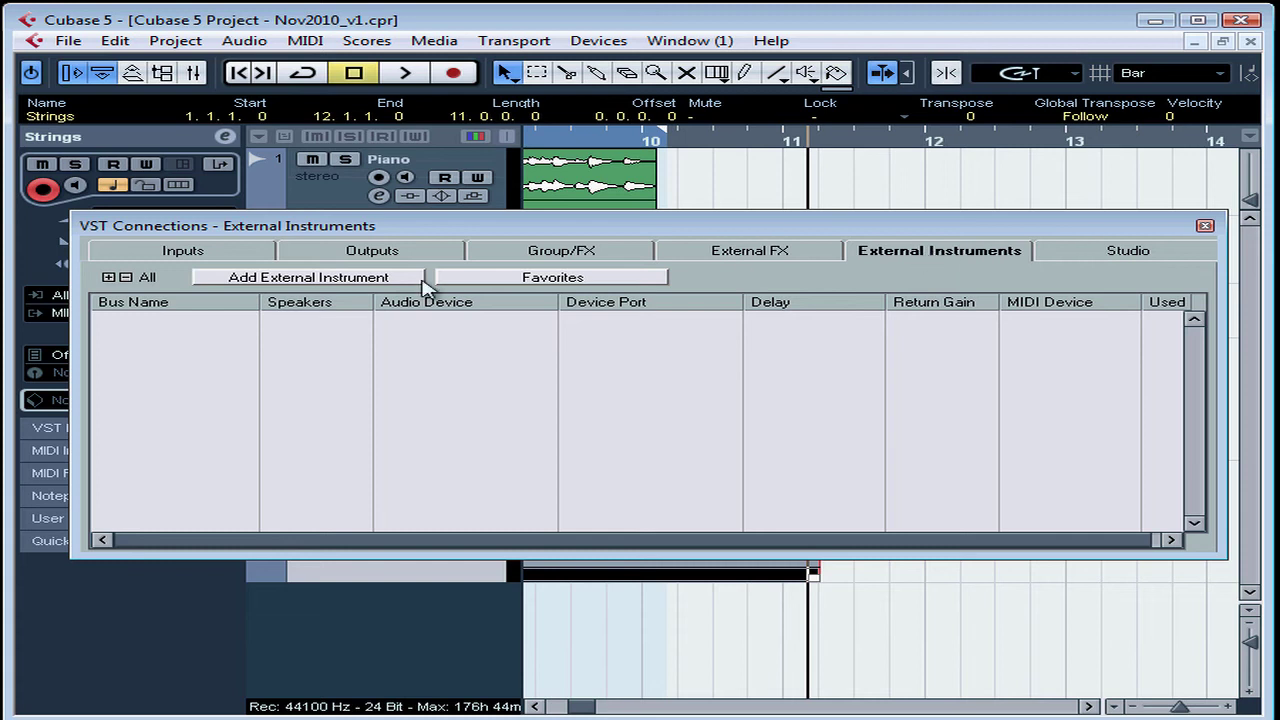
left_click(366, 284)
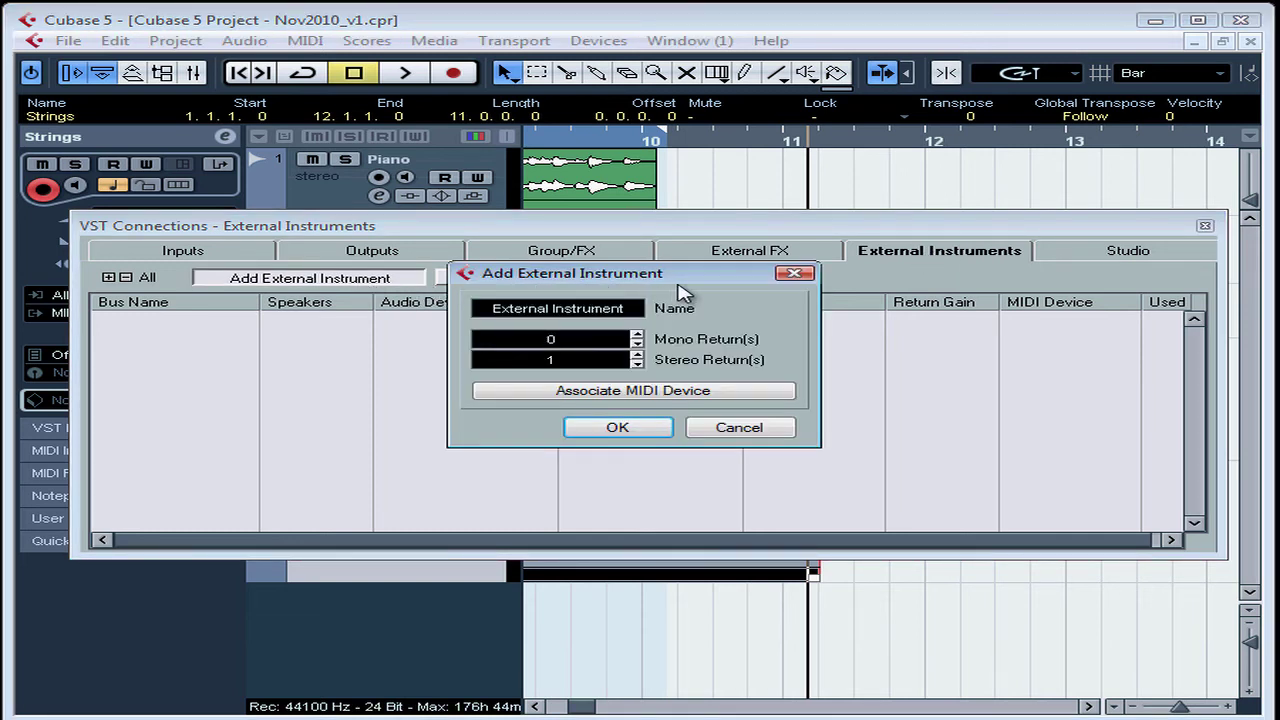
- Name the new external instrument 'Triton', keeping one stereo return
left_click(612, 312)
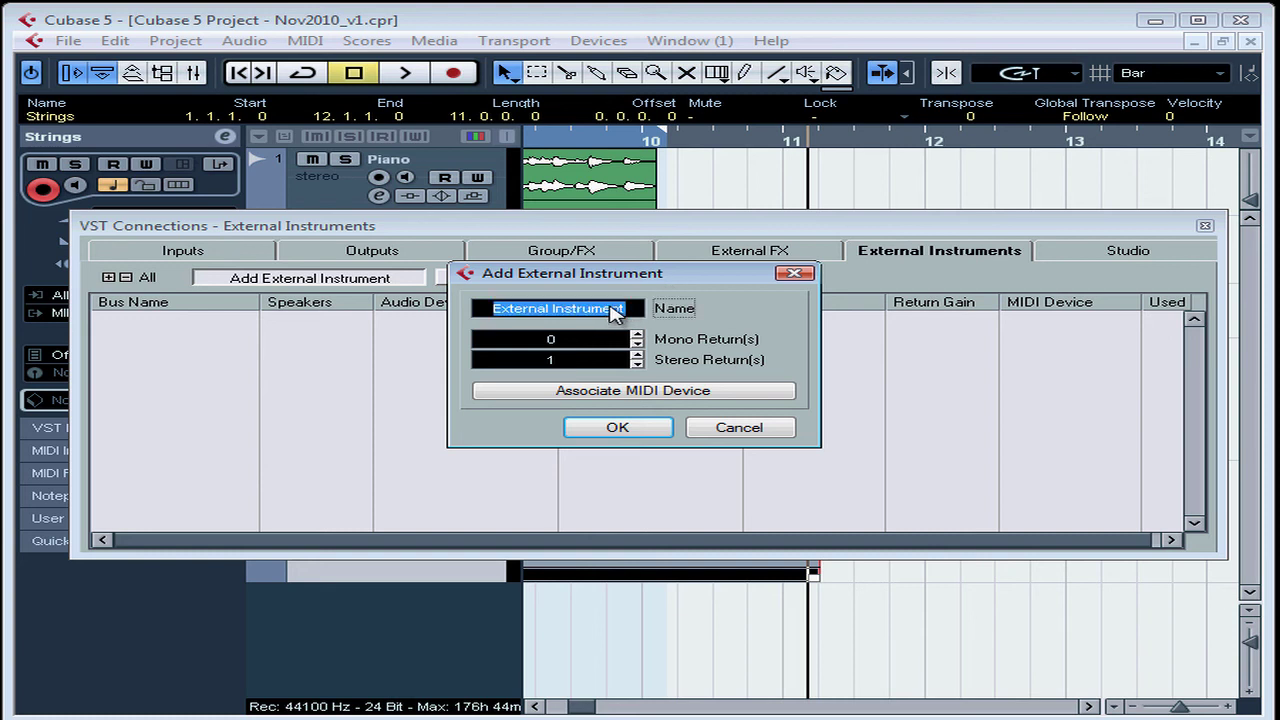
type("Triton")
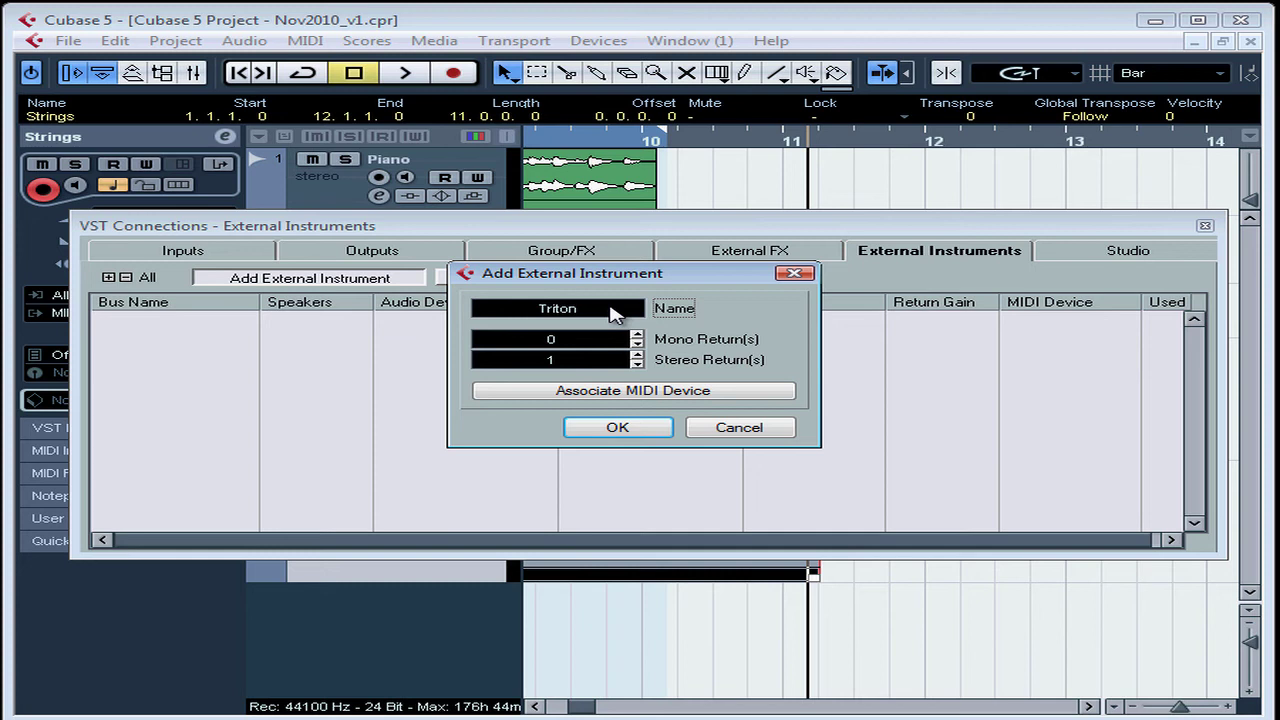
left_click(560, 370)
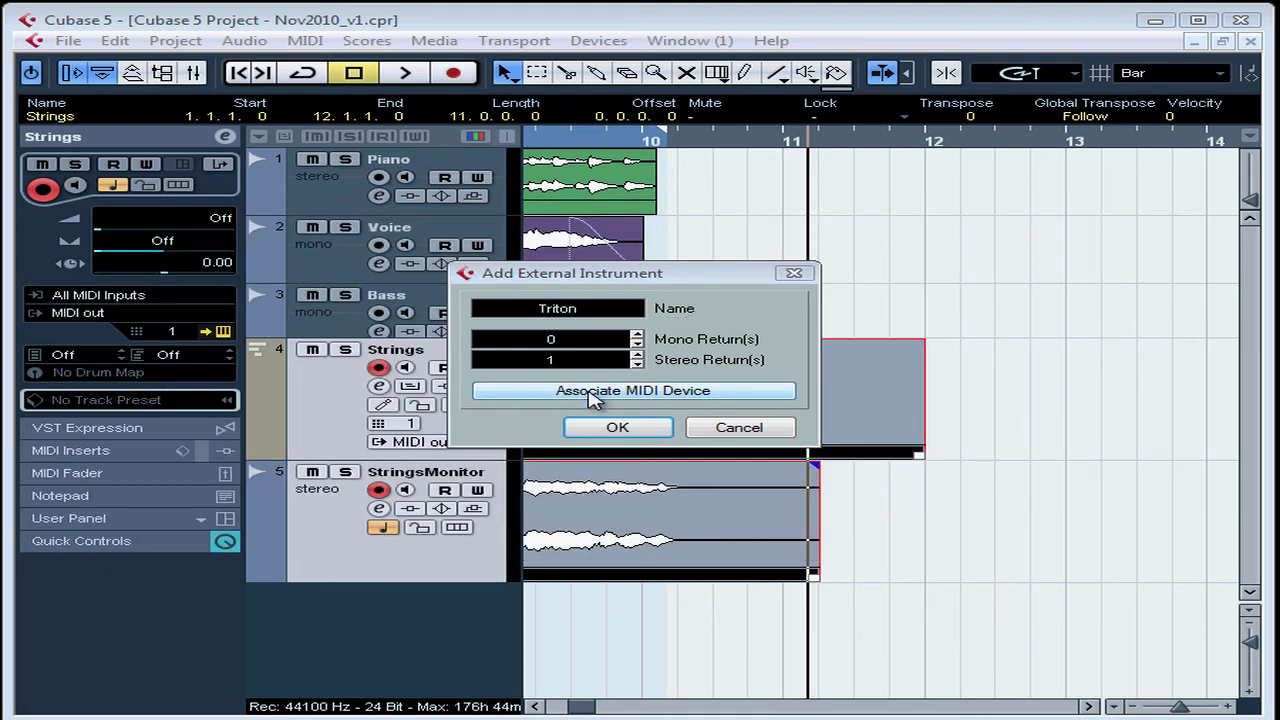
- Try associating a MIDI device, abandon the new device, and confirm the Triton instrument
left_click(594, 392)
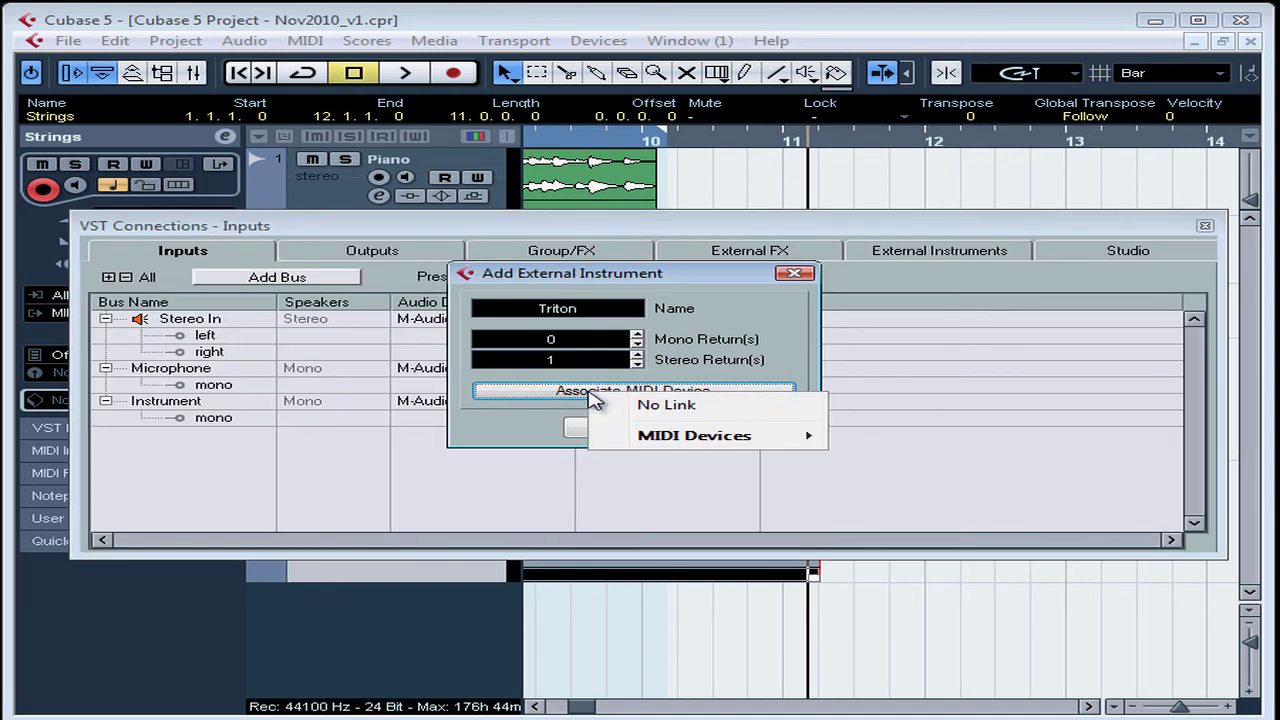
mouse_move(652, 443)
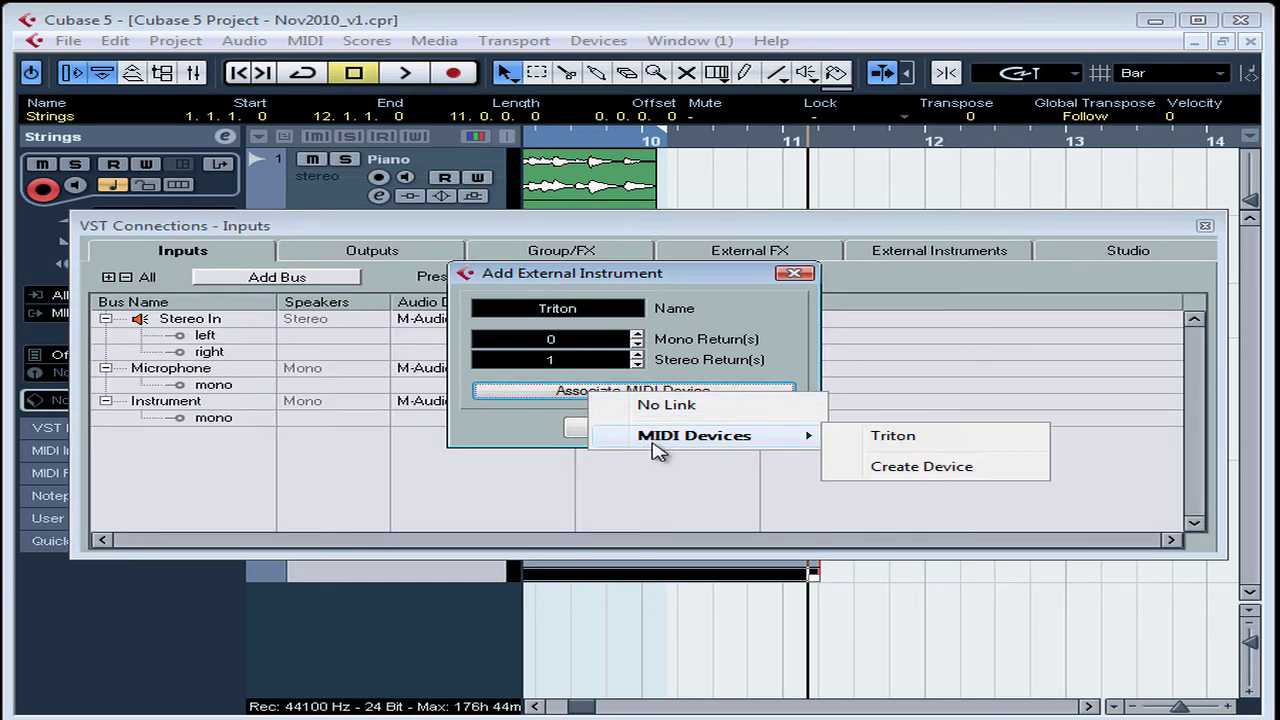
left_click(893, 436)
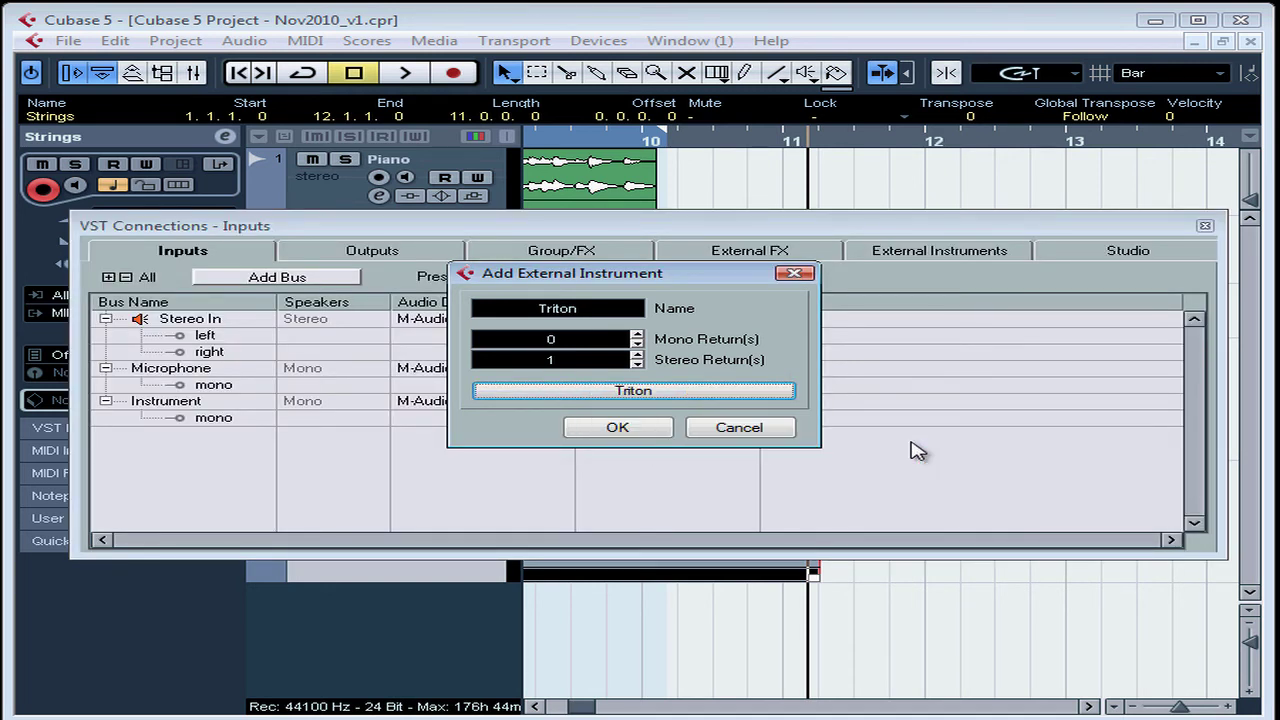
left_click(655, 392)
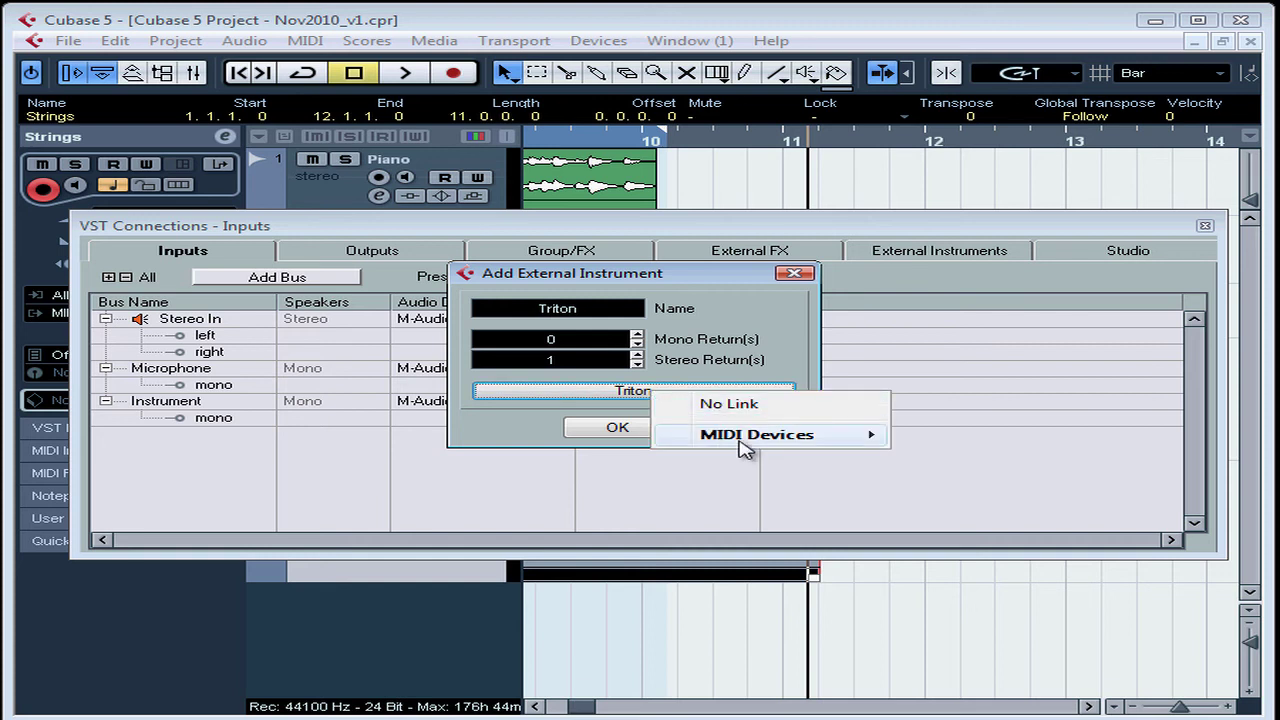
mouse_move(747, 443)
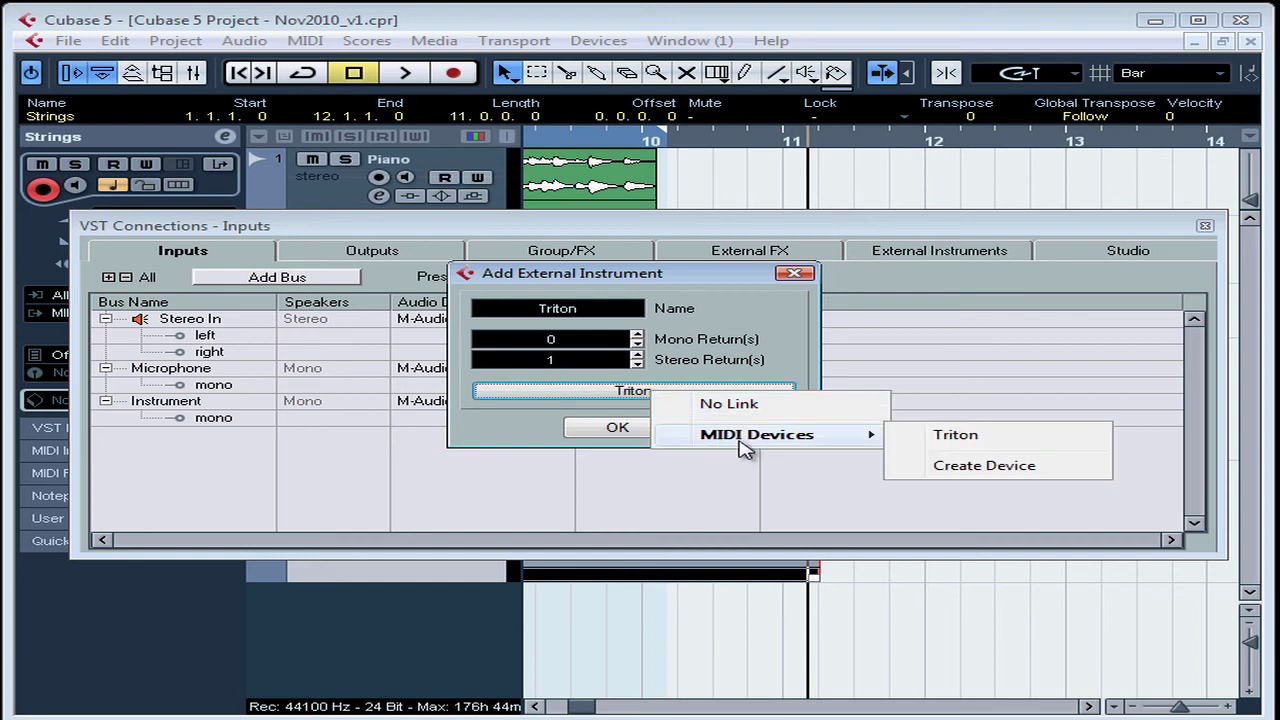
left_click(991, 470)
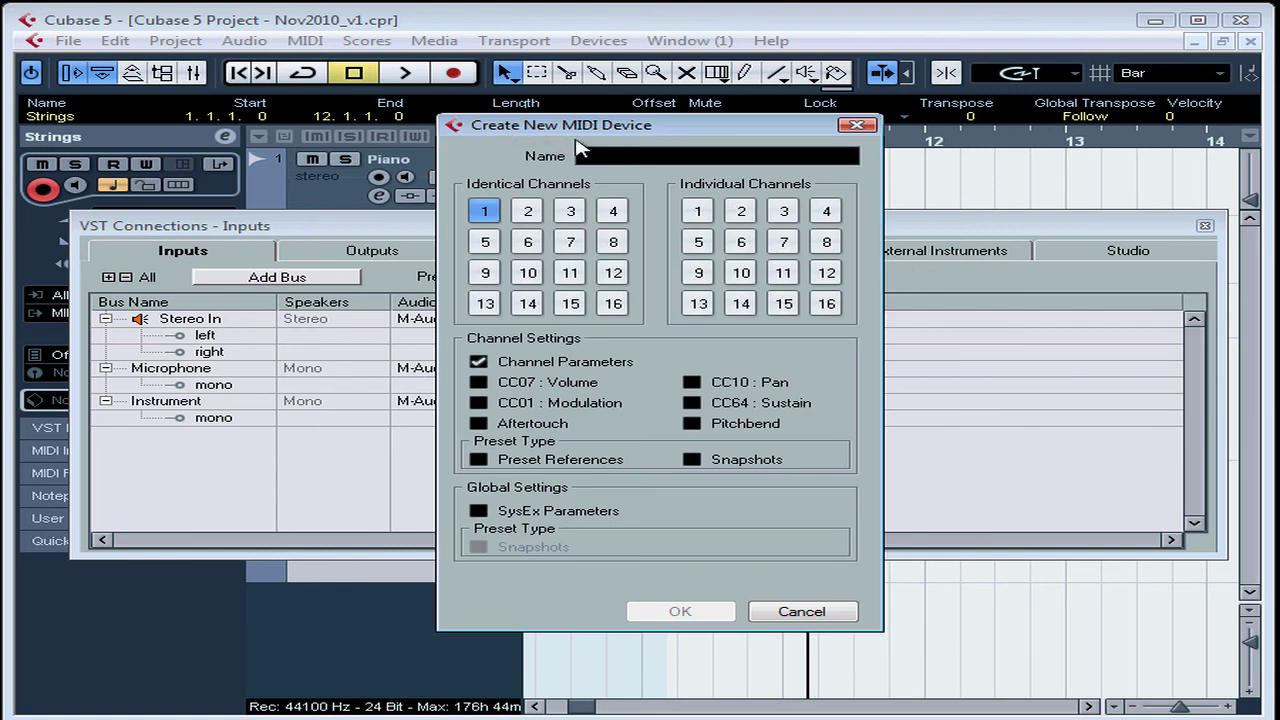
left_click(857, 125)
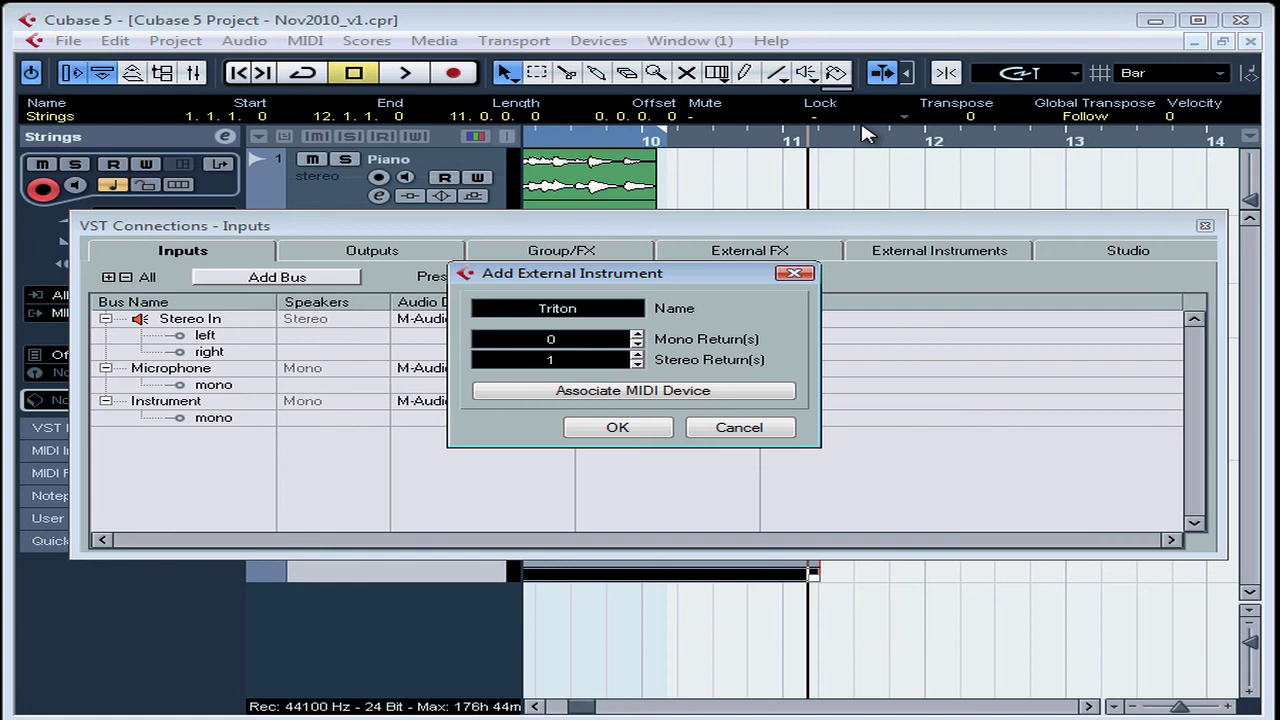
left_click(624, 430)
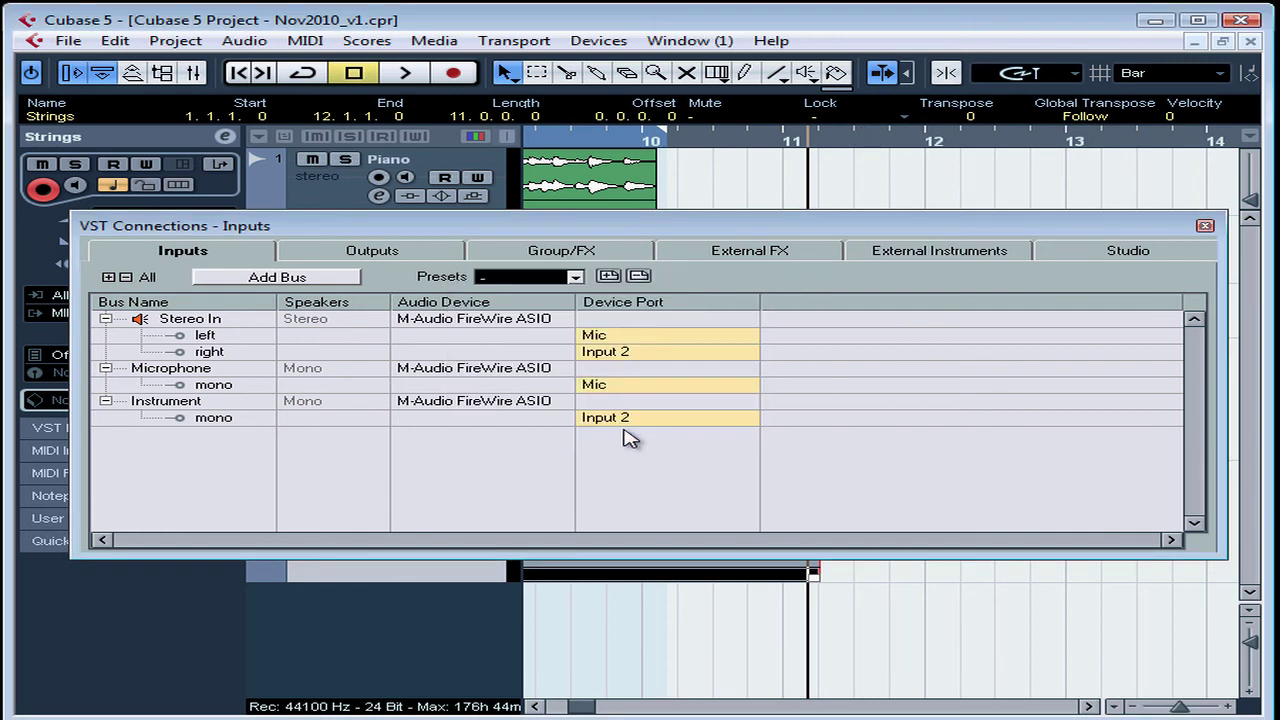
- Route Triton's return via M-Audio FireWire ASIO to FW 410 SPDIF In L/R, then close VST Connections
left_click(912, 258)
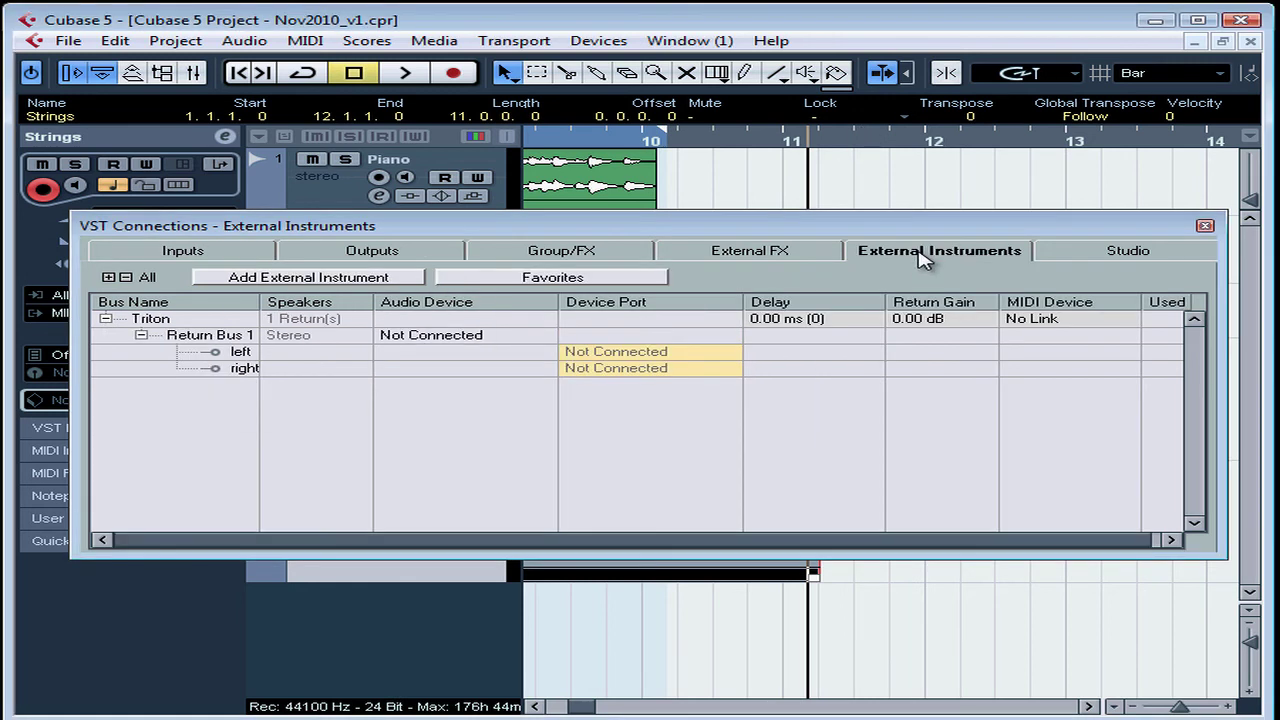
left_click(470, 338)
left_click(472, 388)
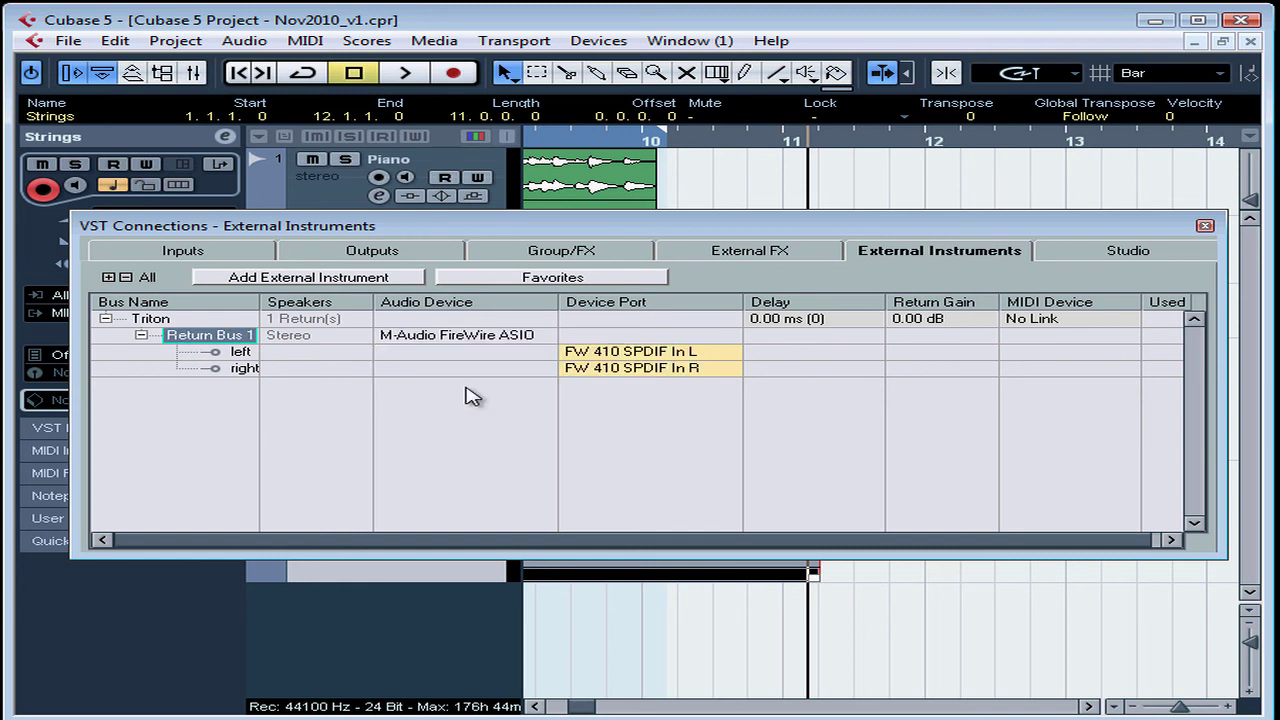
left_click(636, 354)
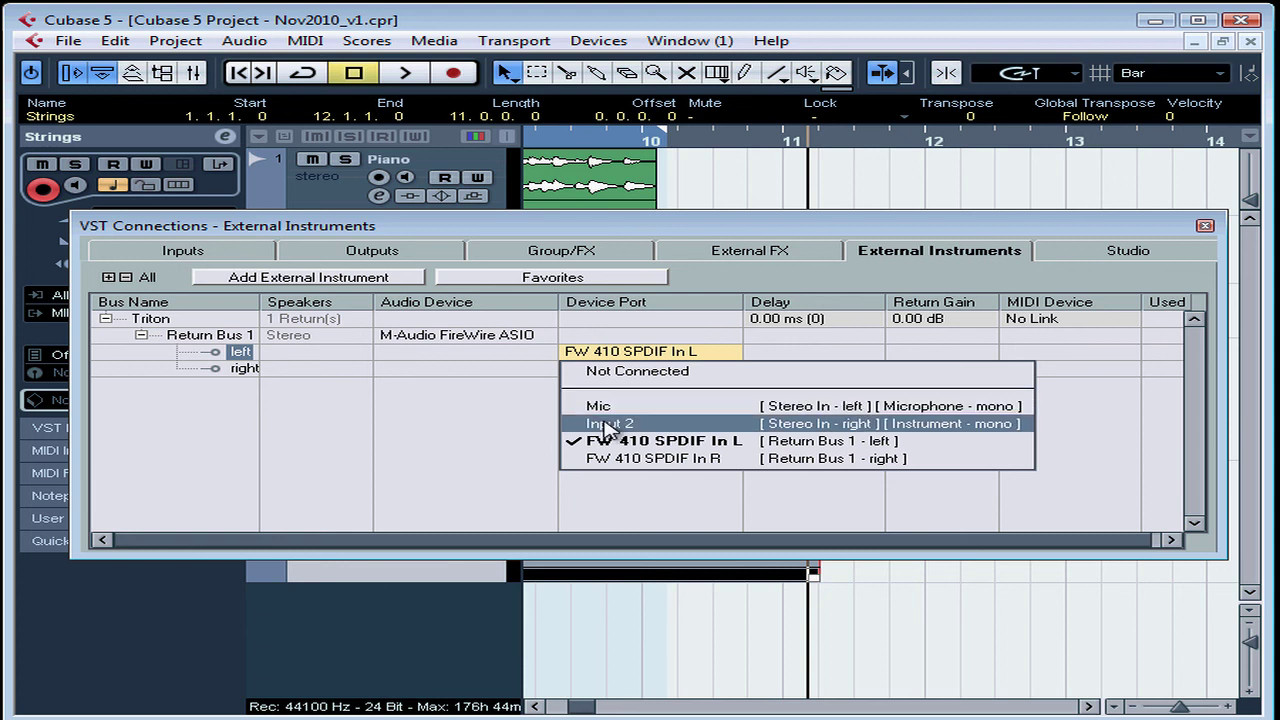
left_click(520, 408)
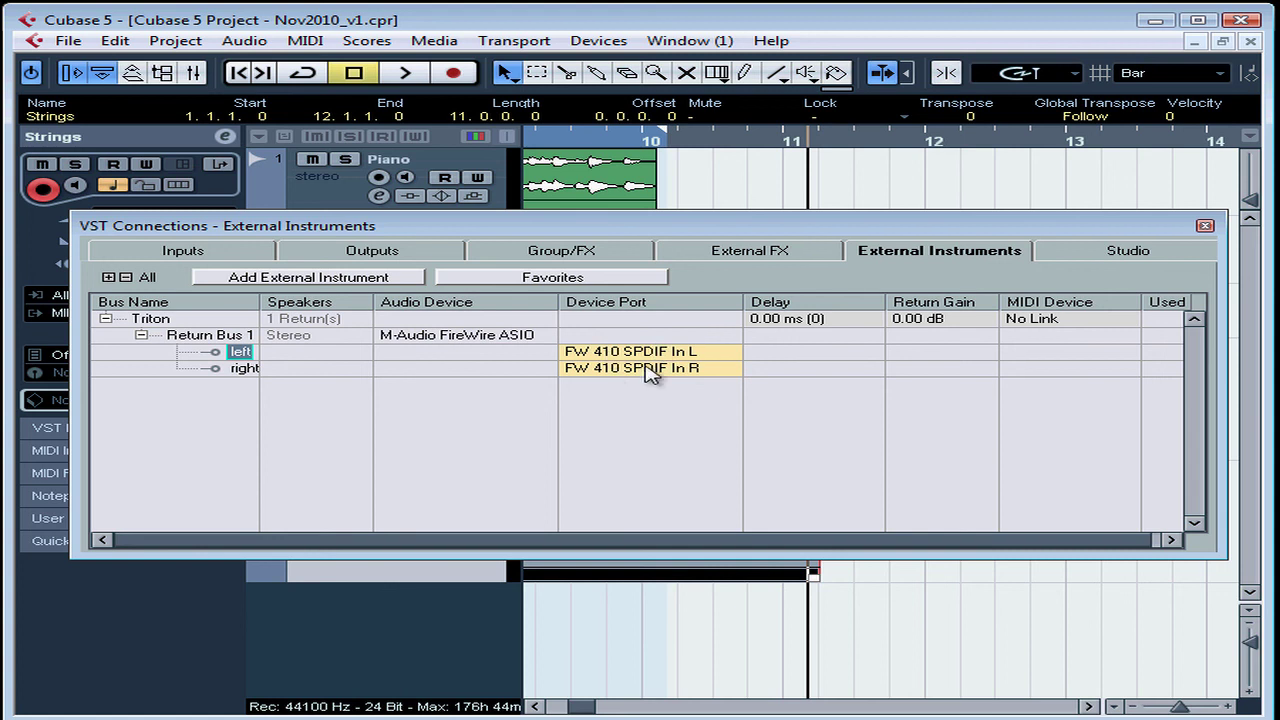
left_click(1205, 227)
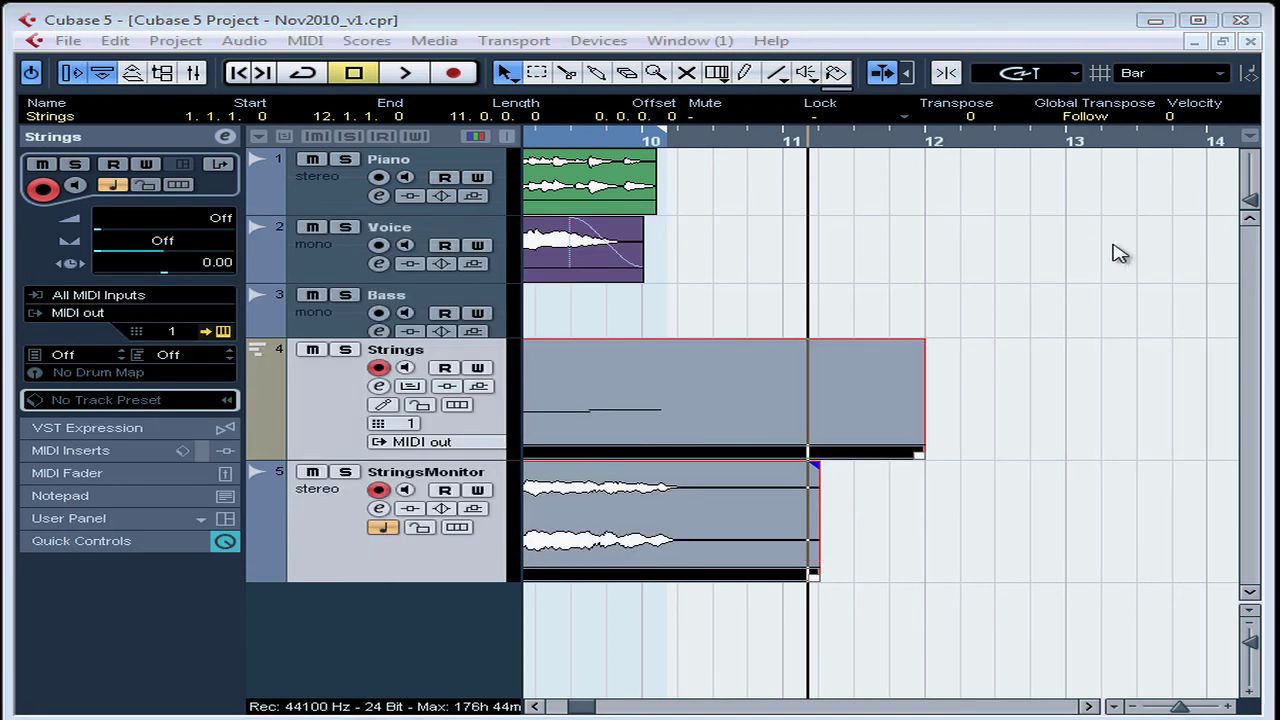
- Add instrument track 'Triton 01' using the External Plug-ins - Triton instrument
right_click(353, 621)
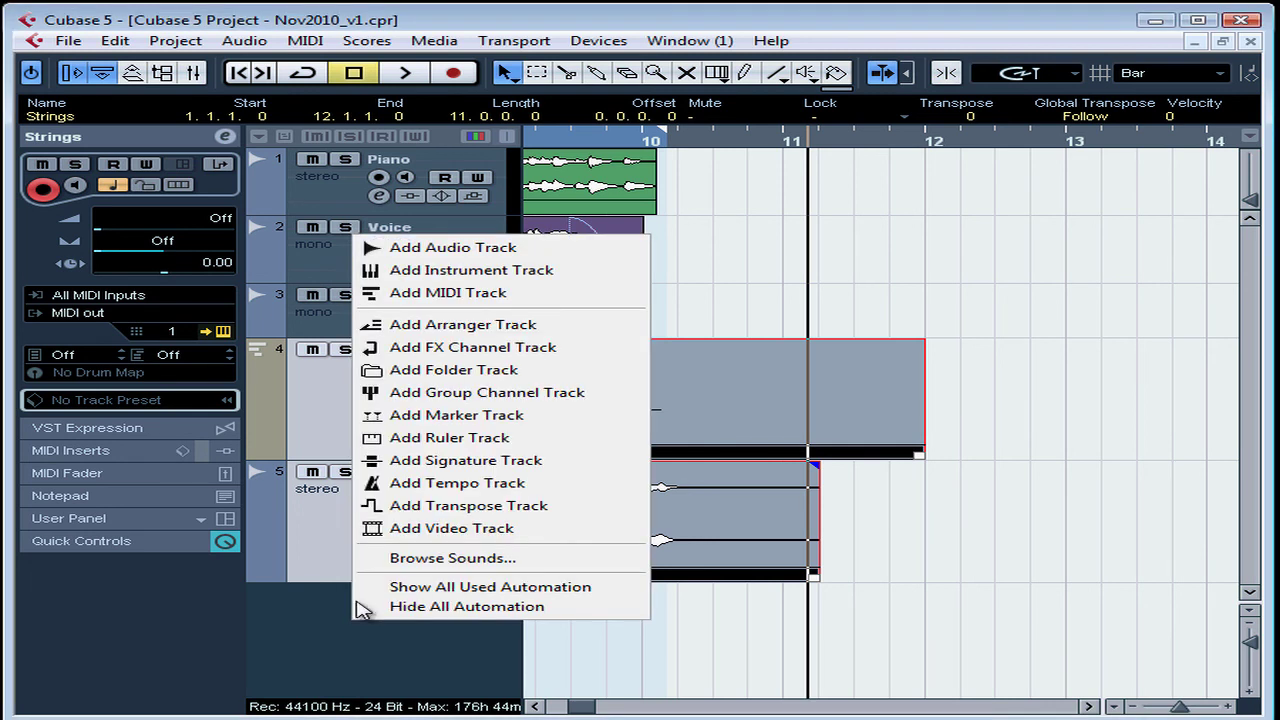
left_click(455, 270)
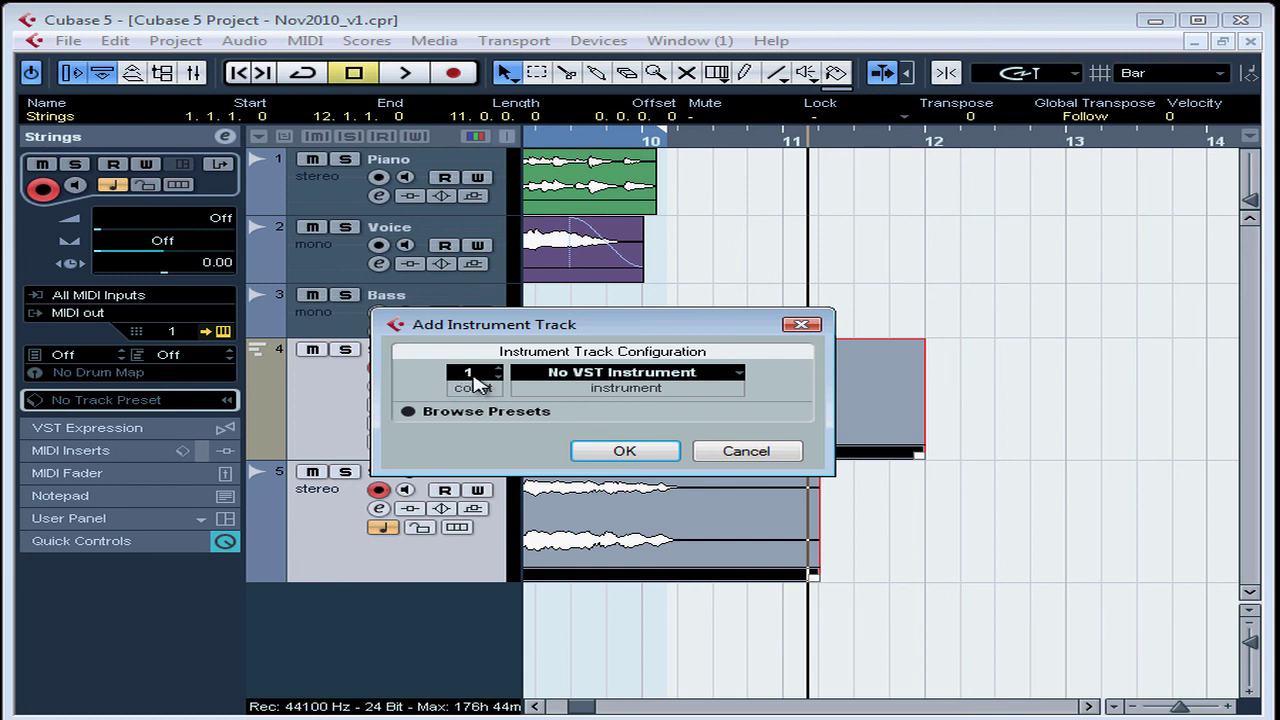
left_click(739, 374)
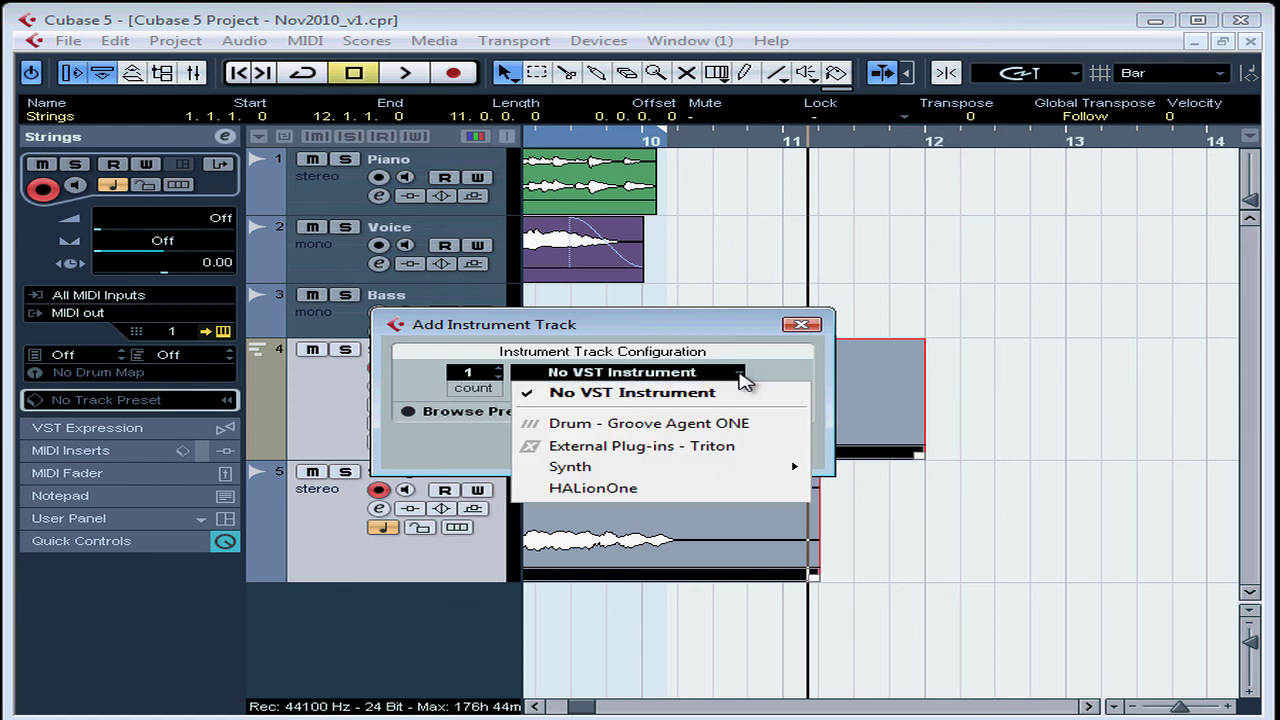
left_click(663, 458)
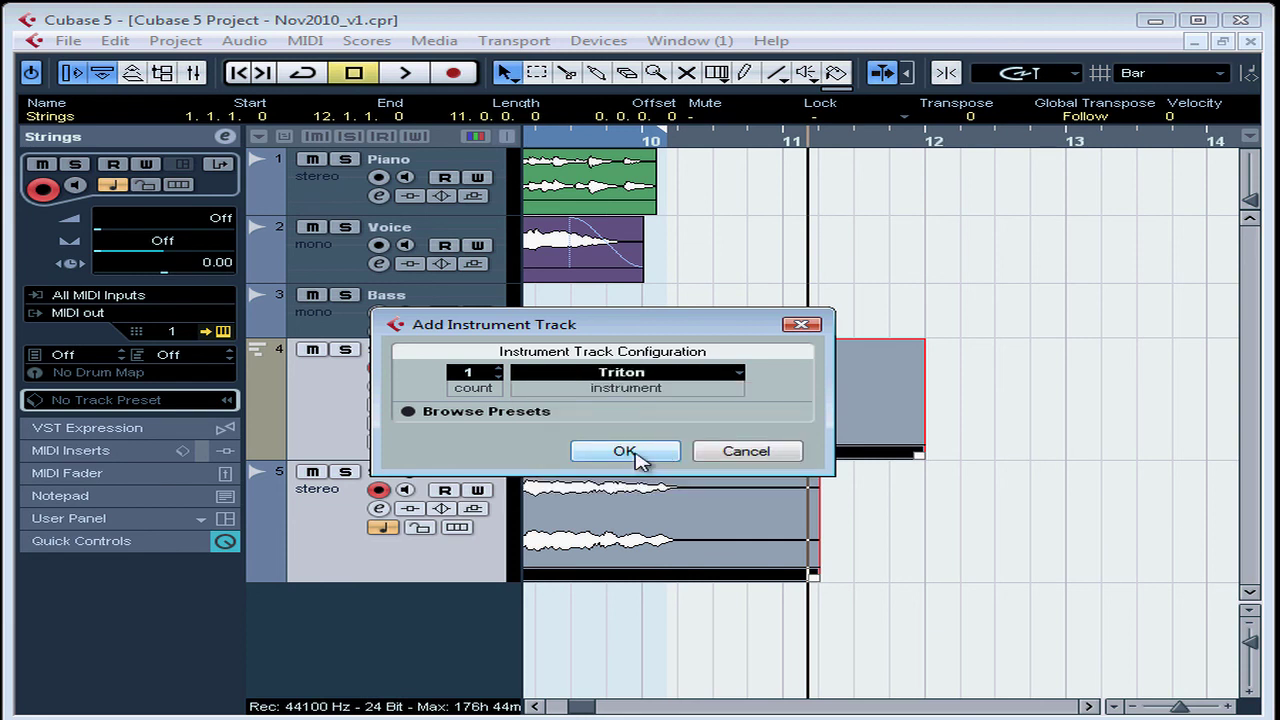
left_click(624, 452)
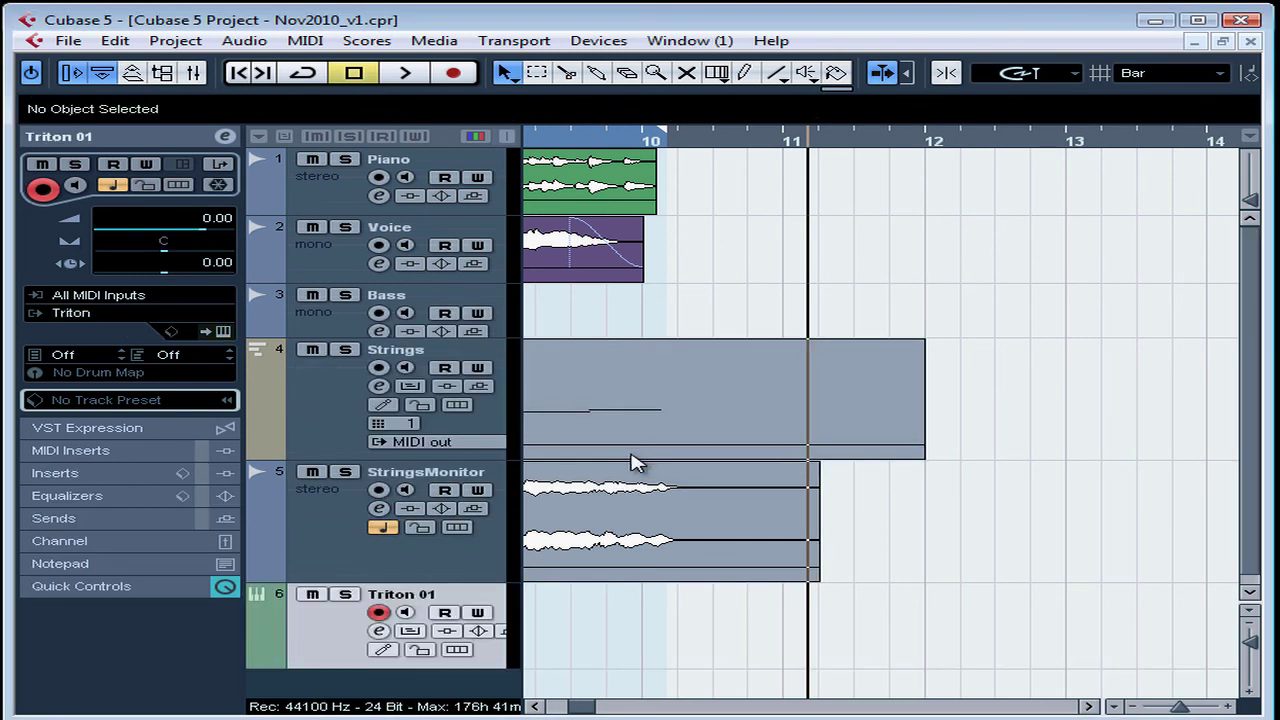